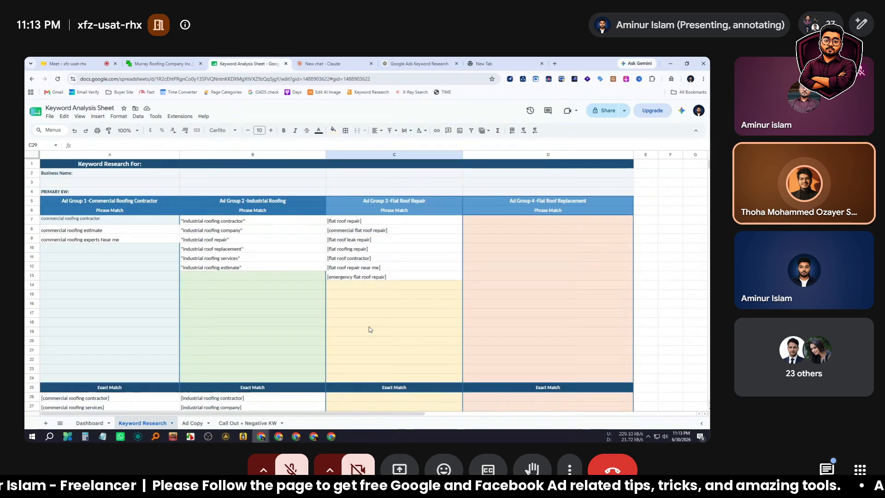
# Step: Replace Ad Group 3's phrase match list with the copied quoted keywords, "flat roof repair" through "flat roof repair estimate", and clear the leftover [emergency flat roof repair] cell
pyautogui.scroll(-2, 409, 299)
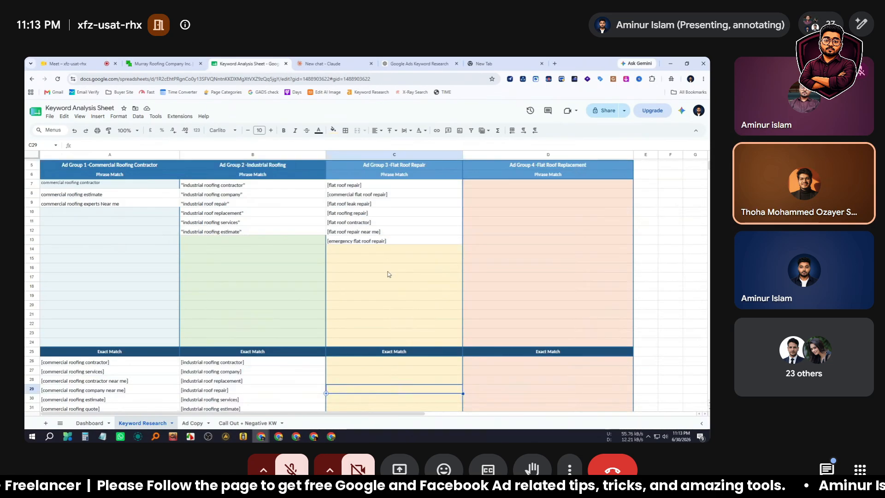
pyautogui.click(349, 186)
pyautogui.moveTo(349, 185); pyautogui.dragTo(382, 233)
pyautogui.write('"flat roof repair" "commercial flat roof repair" "flat roof leak repair" "flat roofing repair" "flat roof repair company" "flat roof repair estimate"')
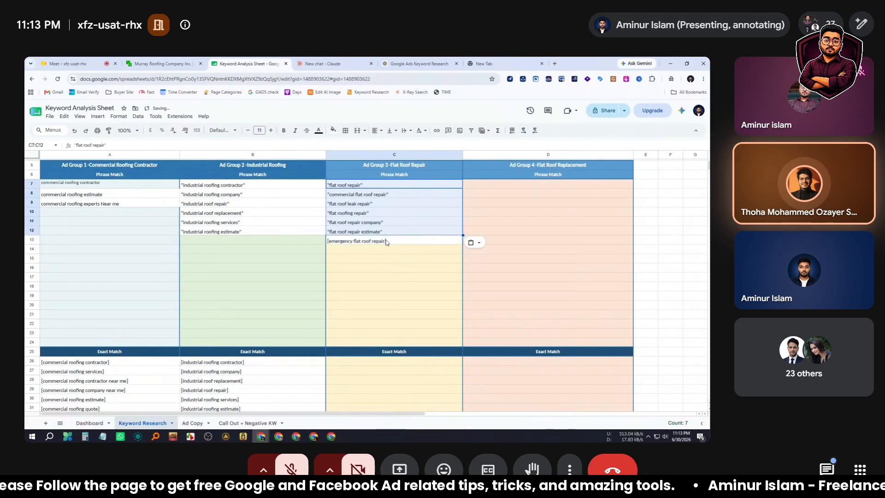
pyautogui.click(386, 240)
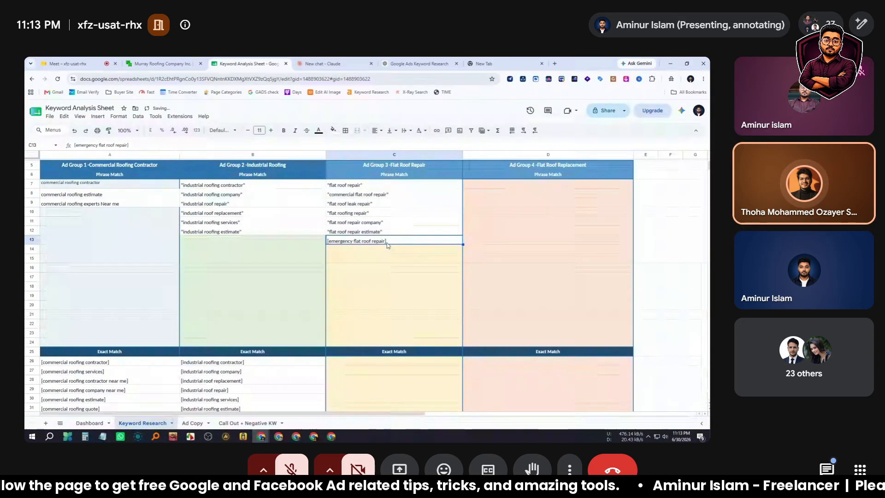
pyautogui.press('Delete')
# Step: Copy the exact match keywords for Flat Roof Repair from ChatGPT into Ad Group 3's Exact Match section, starting at C26
pyautogui.scroll(-2, 387, 246)
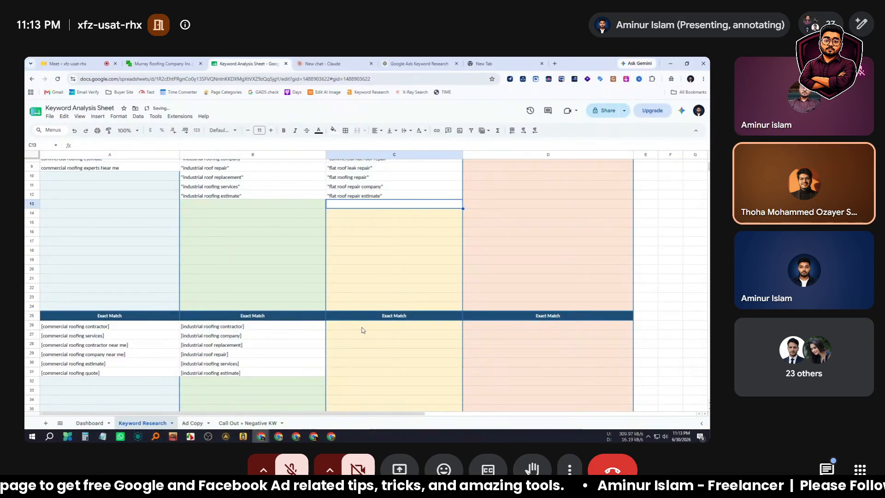
pyautogui.click(427, 326)
pyautogui.click(414, 64)
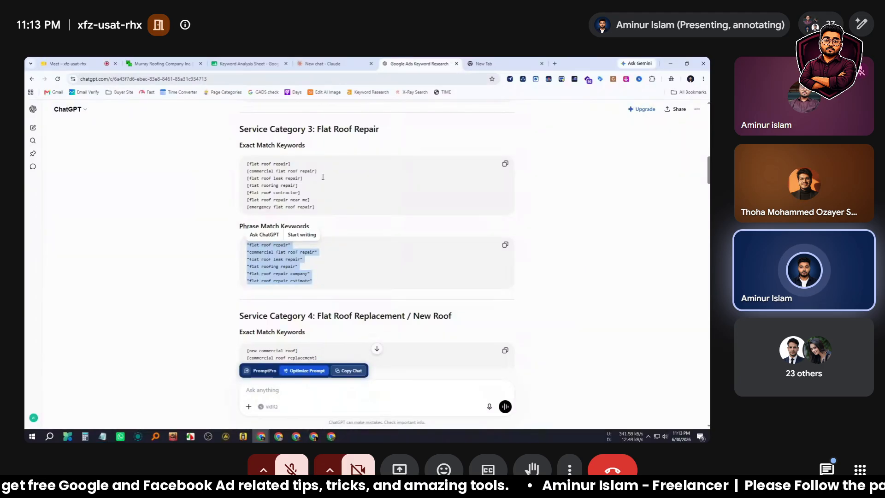
pyautogui.click(283, 163)
pyautogui.moveTo(323, 204); pyautogui.dragTo(245, 162)
pyautogui.click(318, 64)
pyautogui.click(277, 61)
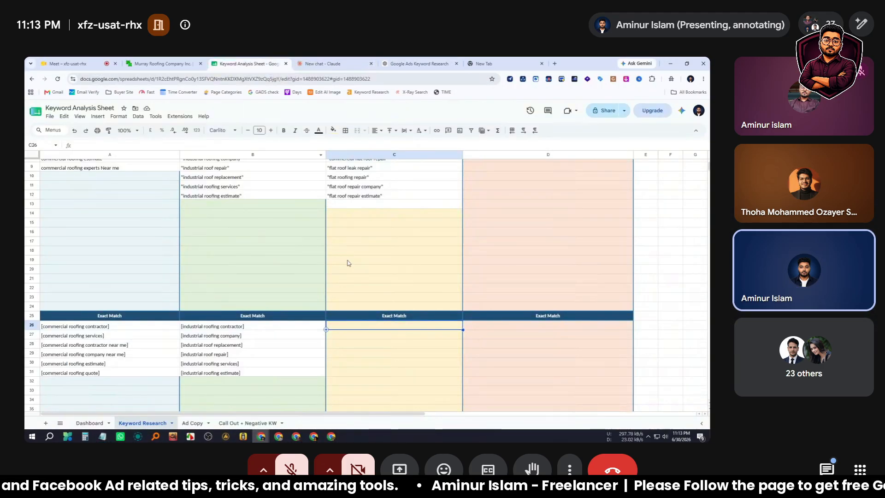
pyautogui.hotkey('ctrl', 'v')
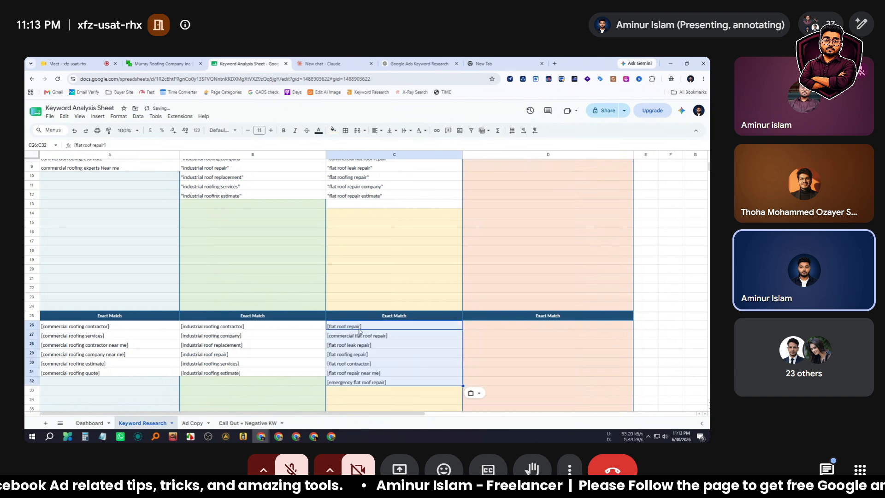
# Step: Copy ChatGPT's exact match keywords for Flat Roof Replacement / New Roof into Ad Group 4's Exact Match section, starting at D26
pyautogui.scroll(3, 511, 216)
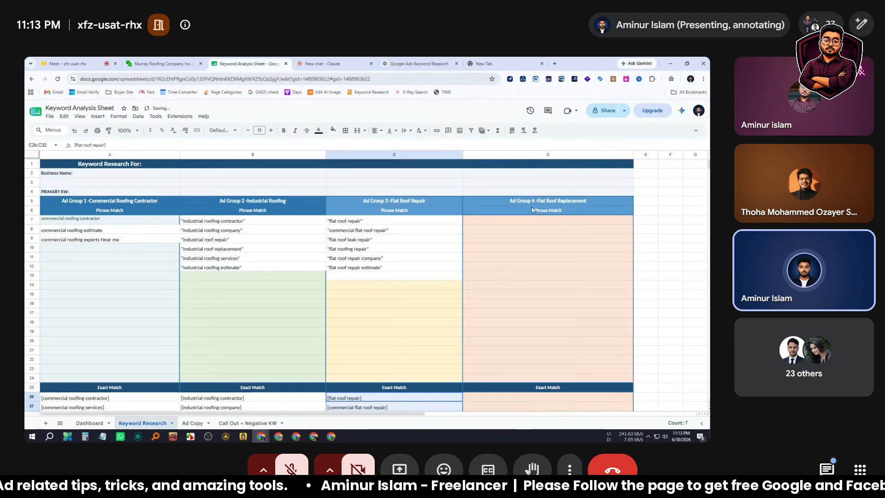
pyautogui.click(417, 63)
pyautogui.scroll(-2, 362, 269)
pyautogui.scroll(-2, 361, 269)
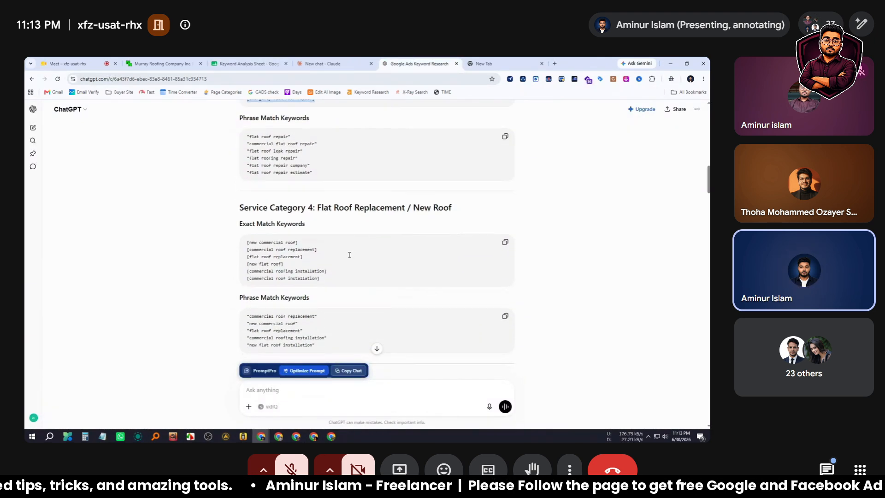
pyautogui.moveTo(335, 247); pyautogui.dragTo(235, 208)
pyautogui.click(270, 64)
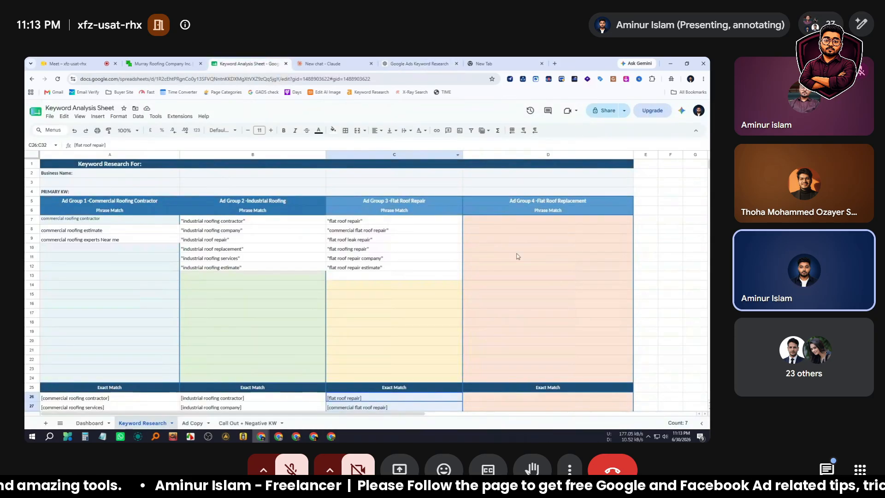
pyautogui.scroll(-3, 518, 256)
pyautogui.click(500, 328)
pyautogui.hotkey('ctrl', 'v')
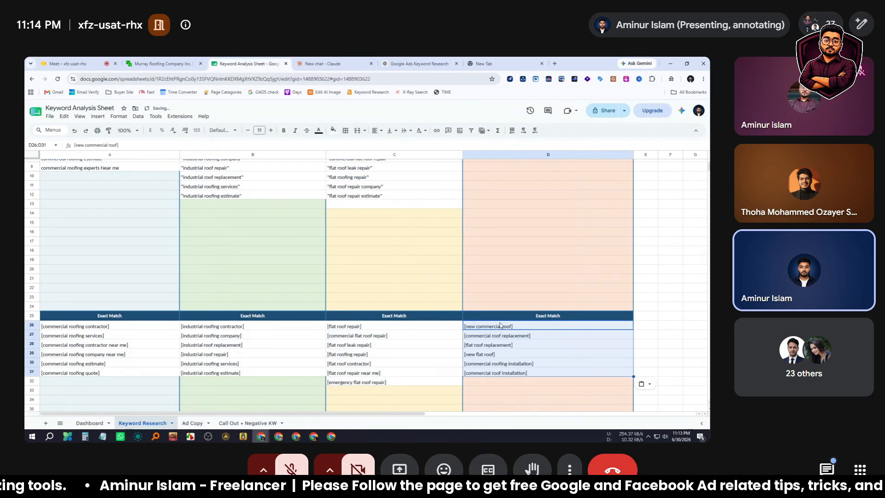
# Step: Copy ChatGPT's phrase match keywords for Flat Roof Replacement / New Roof into Ad Group 4's Phrase Match section, starting at D7
pyautogui.scroll(3, 500, 328)
pyautogui.click(380, 63)
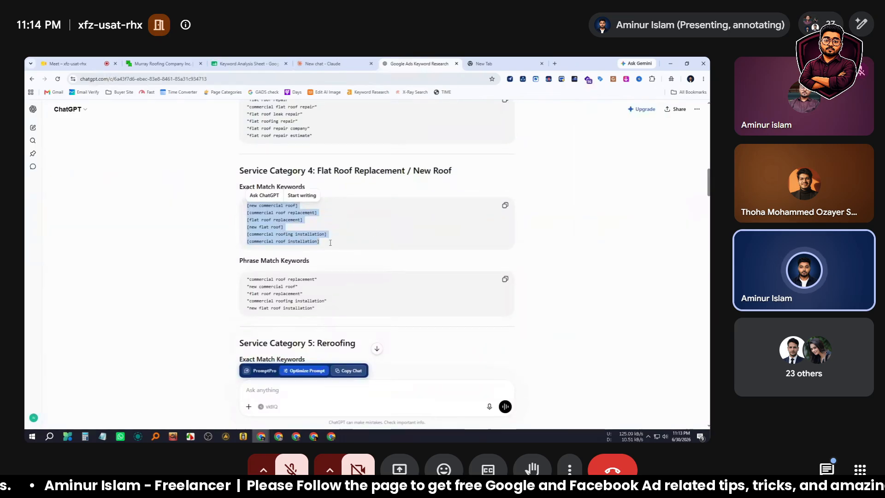
pyautogui.scroll(-1, 328, 275)
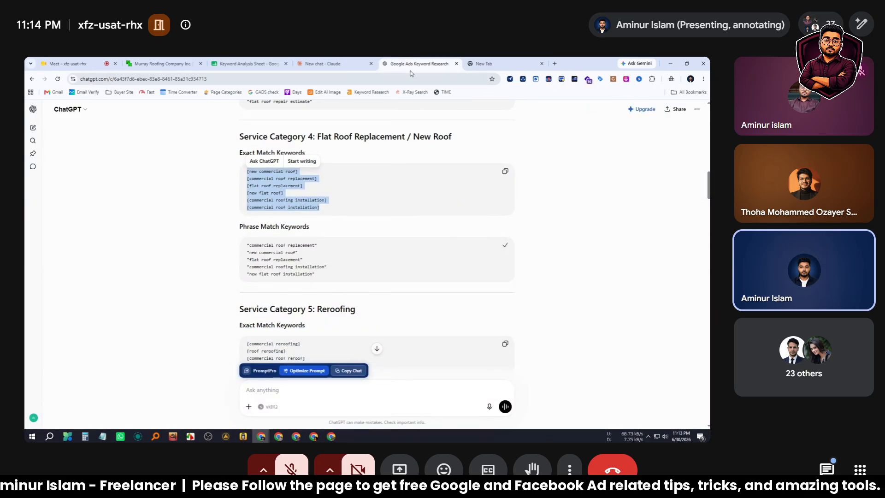
pyautogui.click(322, 64)
pyautogui.click(258, 65)
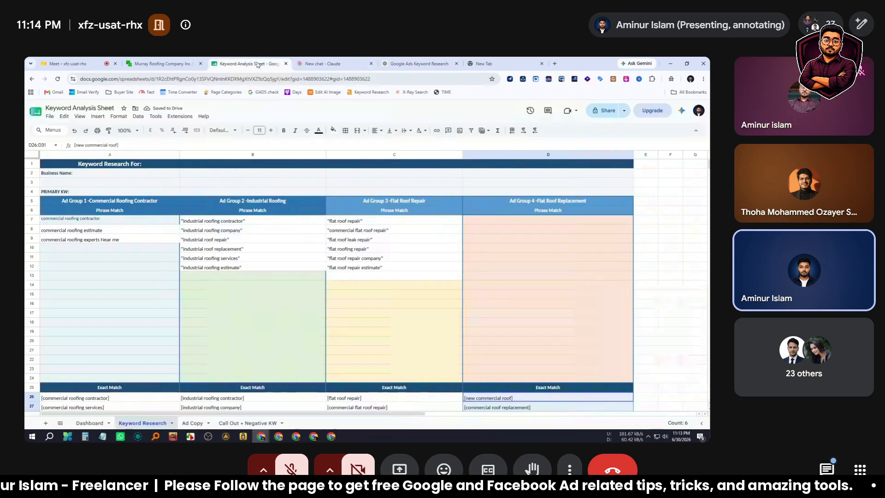
pyautogui.click(507, 221)
pyautogui.write('commercial roof replacement new commercial roof flat roof replacement commercial roofing installation new flat roof installation')
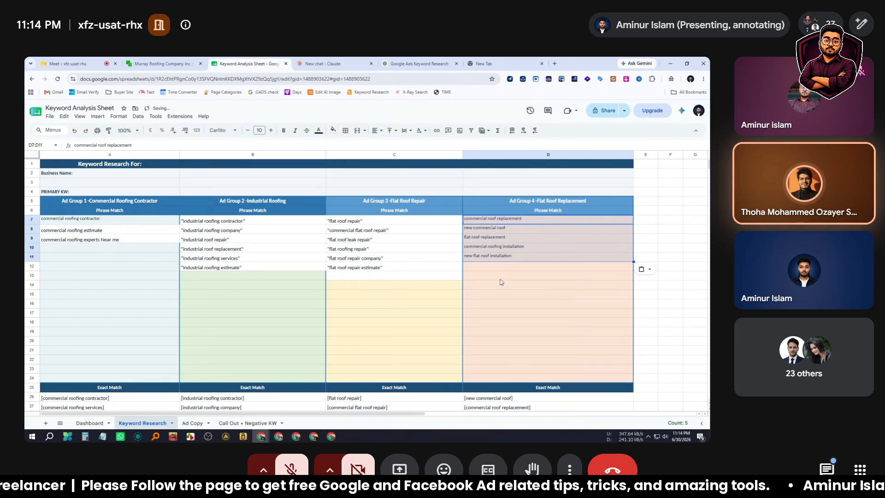
# Step: Review the phrase match and exact match keyword lists across all four ad groups in the sheet
pyautogui.hotkey('ctrl', '+')
pyautogui.hotkey('ctrl', '-')
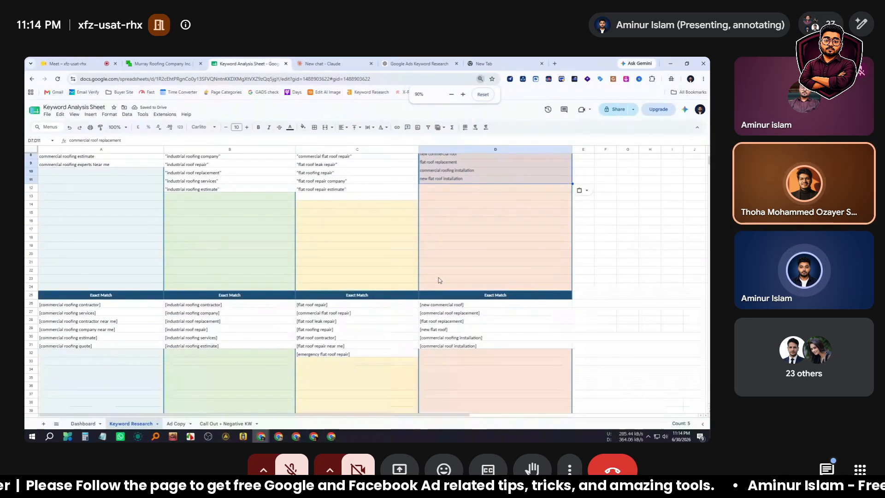
pyautogui.scroll(1, 401, 263)
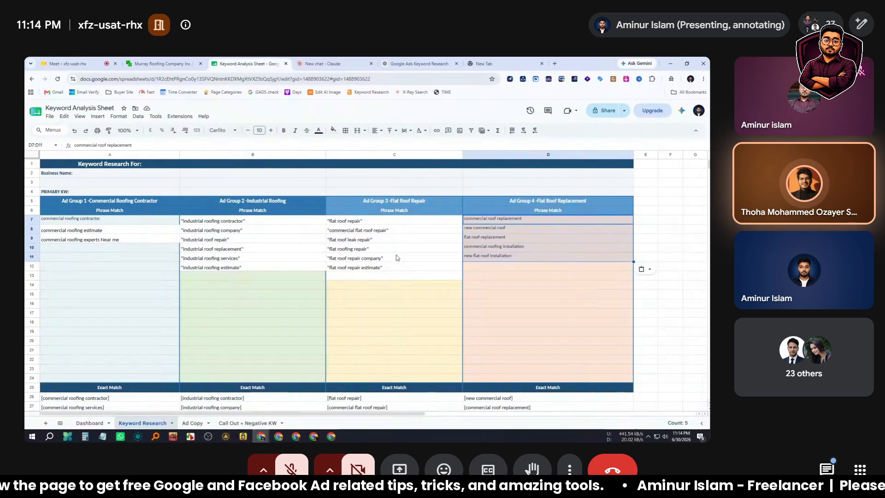
pyautogui.scroll(-4, 549, 285)
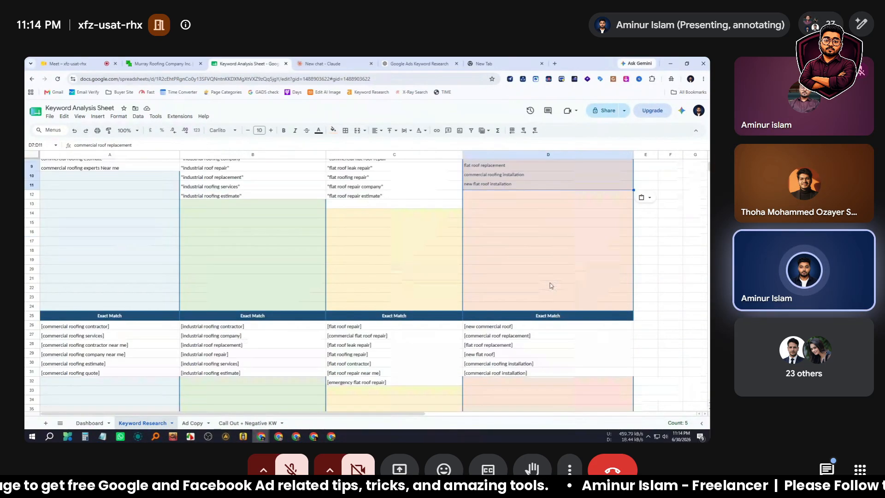
pyautogui.scroll(-4, 318, 331)
pyautogui.scroll(8, 320, 332)
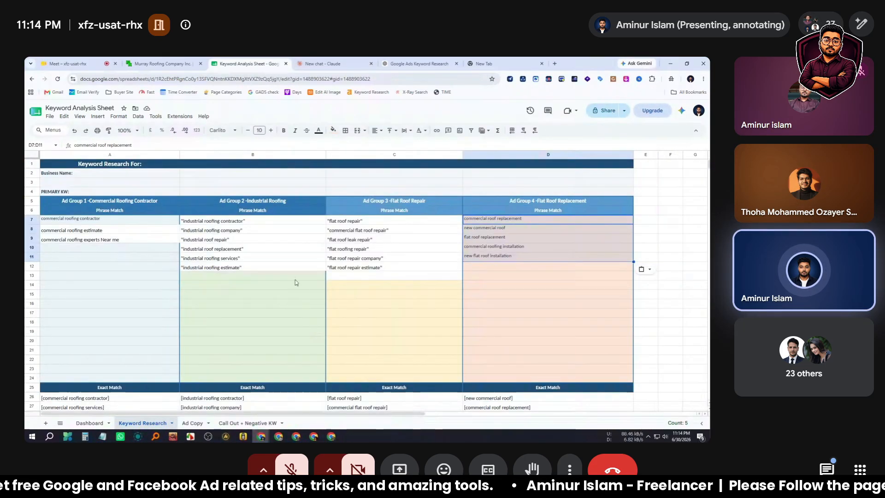
pyautogui.hotkey('ctrl', '-')
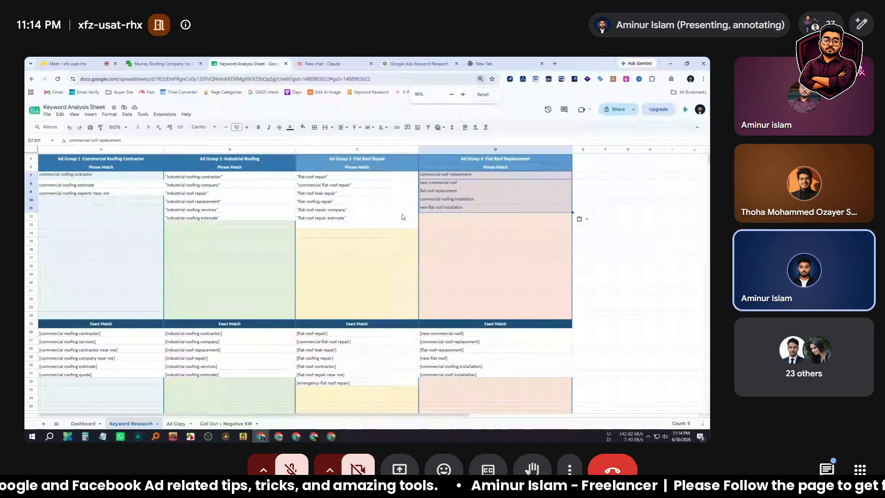
pyautogui.hotkey('ctrl', '=')
# Step: Look through the service category keyword lists in ChatGPT and check them against the Keyword Analysis Sheet
pyautogui.click(435, 63)
pyautogui.click(346, 64)
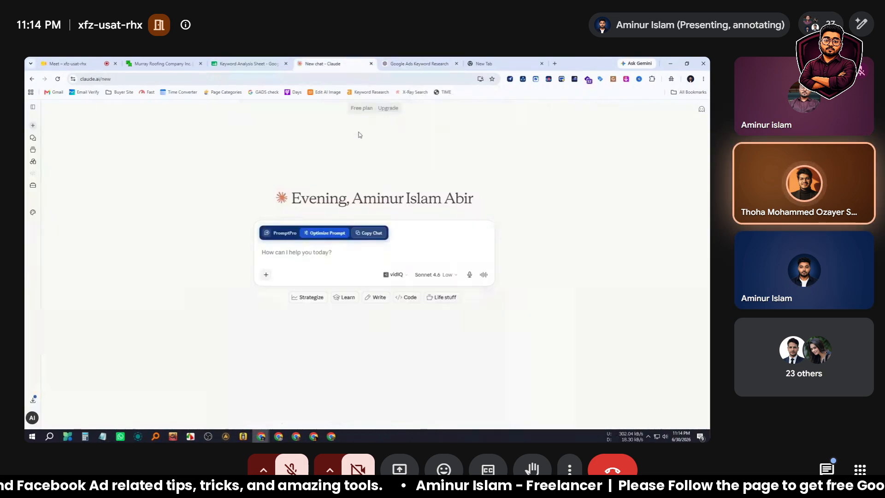
pyautogui.click(408, 64)
pyautogui.scroll(-3, 400, 194)
pyautogui.scroll(5, 400, 194)
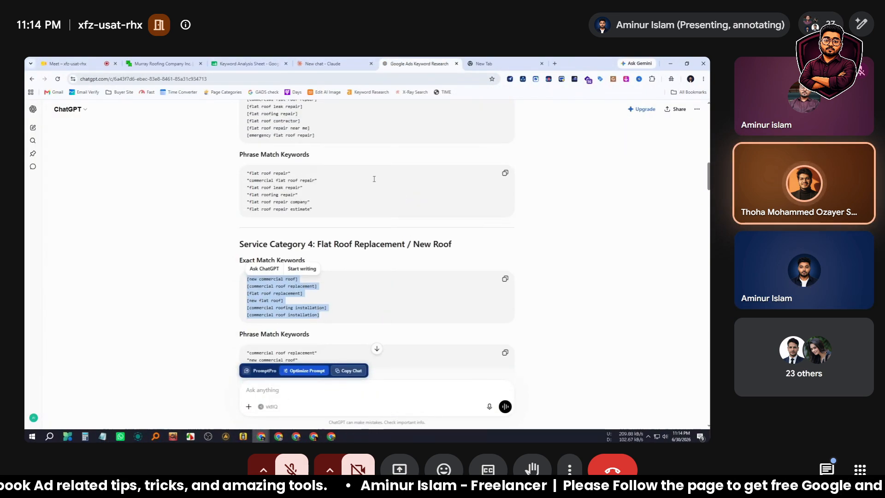
pyautogui.scroll(-7, 400, 194)
pyautogui.click(325, 63)
pyautogui.click(249, 63)
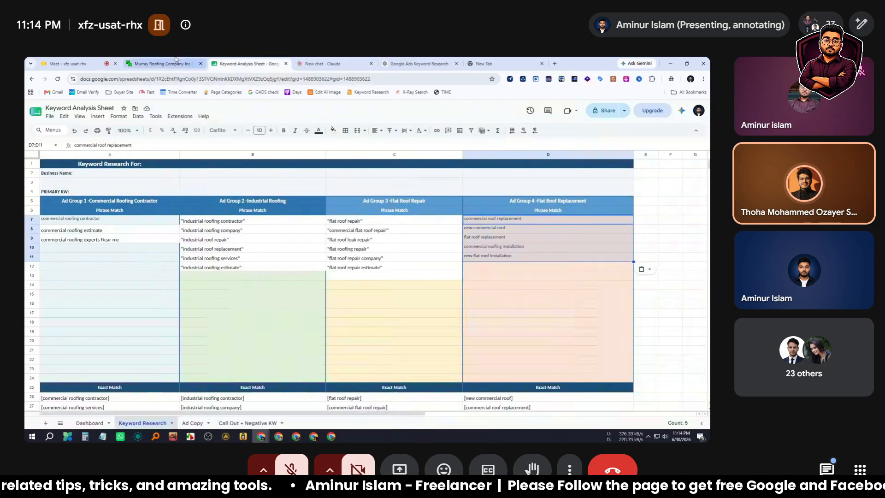
pyautogui.scroll(-5, 430, 252)
pyautogui.scroll(7, 431, 253)
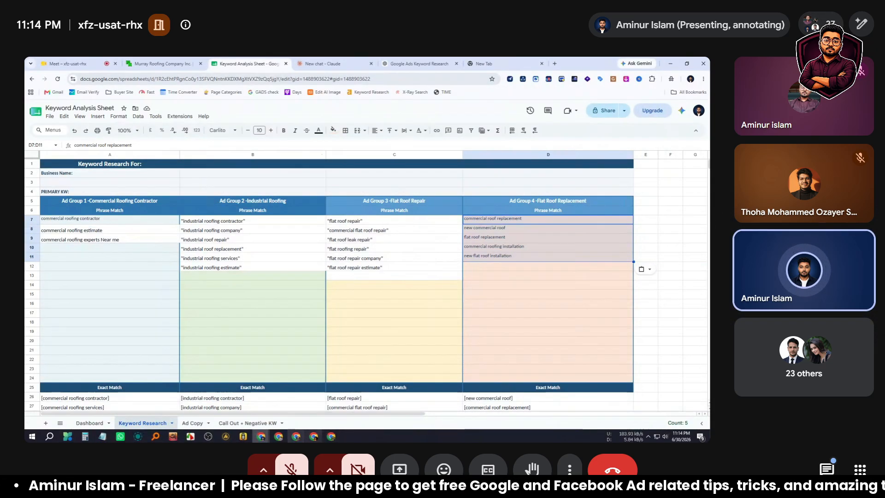
# Step: Switch to Google Ads Keyword Planner, open Discover new keywords, and close the separate KW Research Analysis Sheet
pyautogui.click(296, 436)
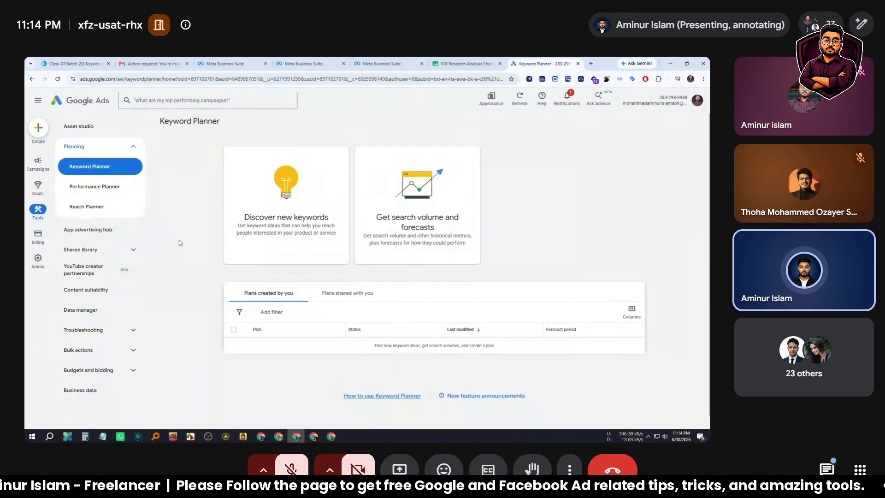
pyautogui.click(306, 219)
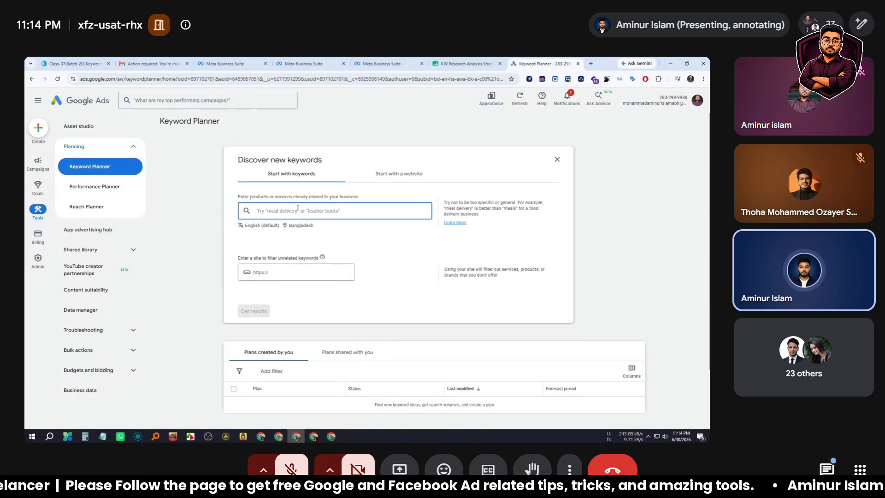
pyautogui.click(463, 65)
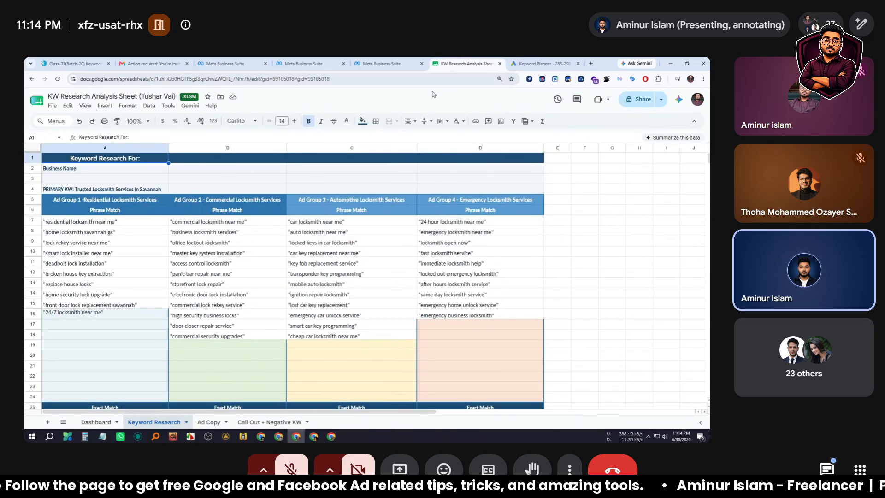
pyautogui.click(500, 64)
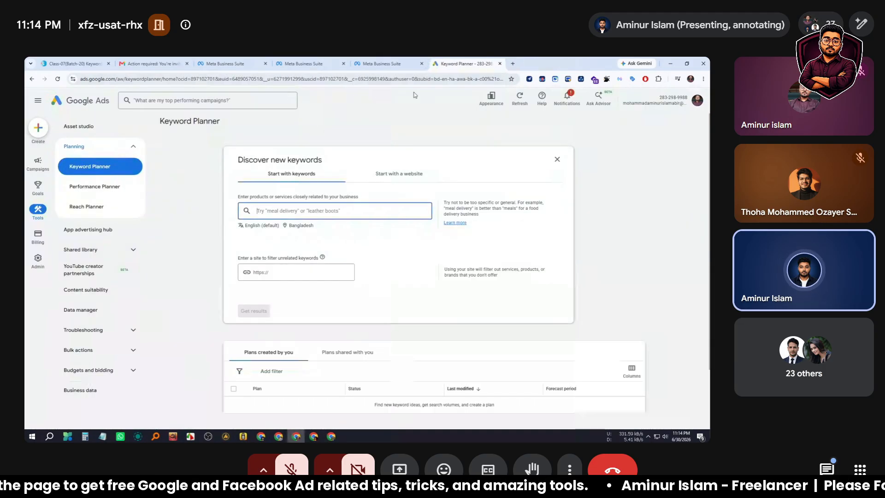
# Step: Return to the Keyword Analysis Sheet and look over the ad groups' keyword lists
pyautogui.moveTo(261, 436)
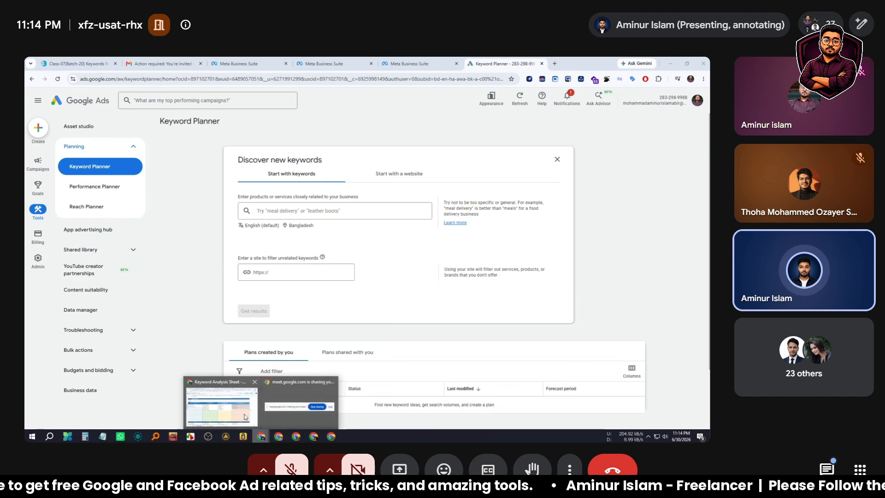
pyautogui.click(222, 403)
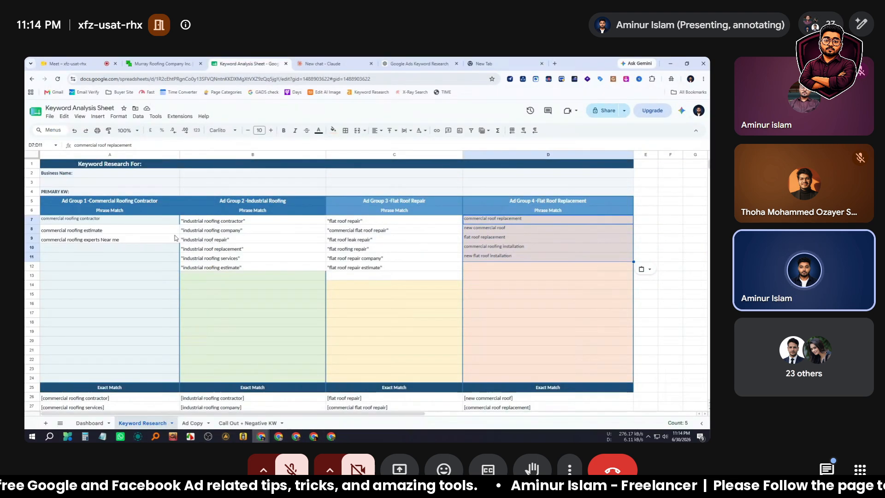
pyautogui.scroll(-5, 249, 237)
pyautogui.scroll(5, 277, 228)
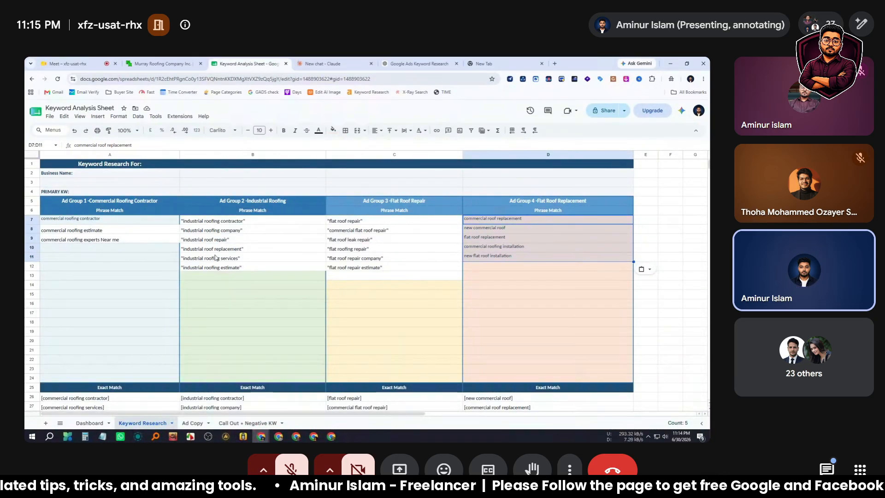
# Step: Copy "commercial roofing experts Near me" from Ad Group 1's phrase match list and add it as a Keyword Planner seed keyword
pyautogui.click(106, 231)
pyautogui.doubleClick(106, 231)
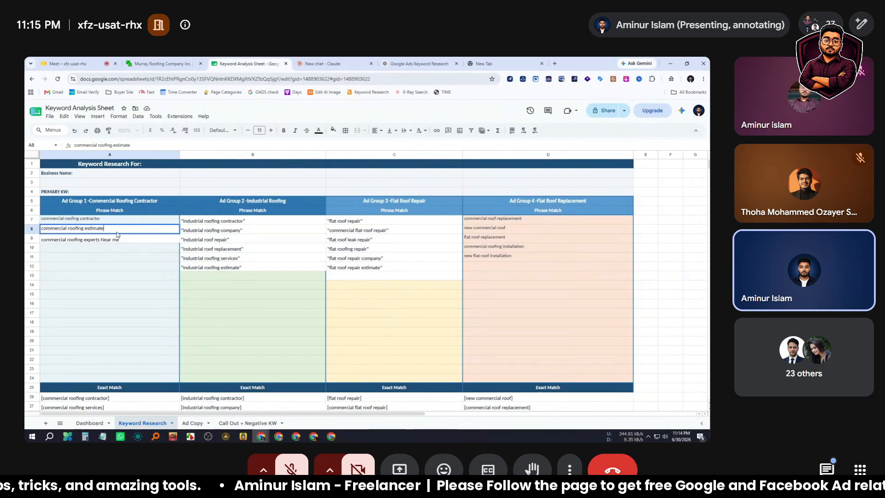
pyautogui.click(116, 236)
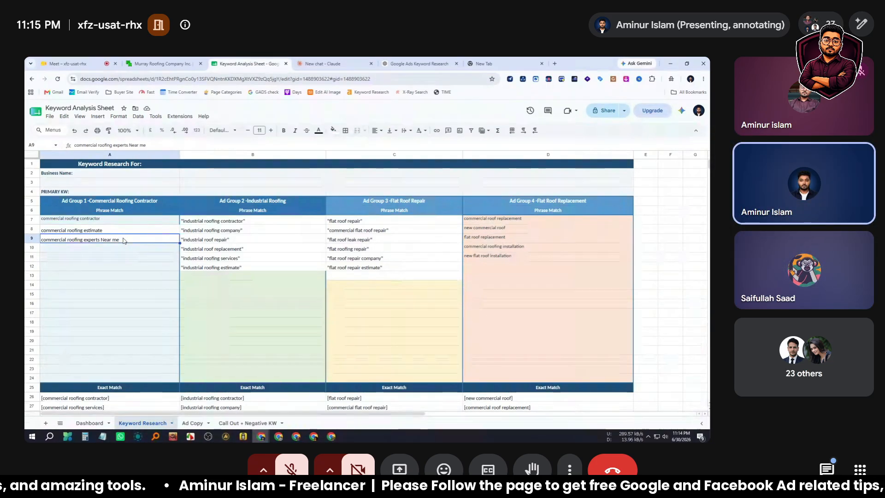
pyautogui.tripleClick(130, 239)
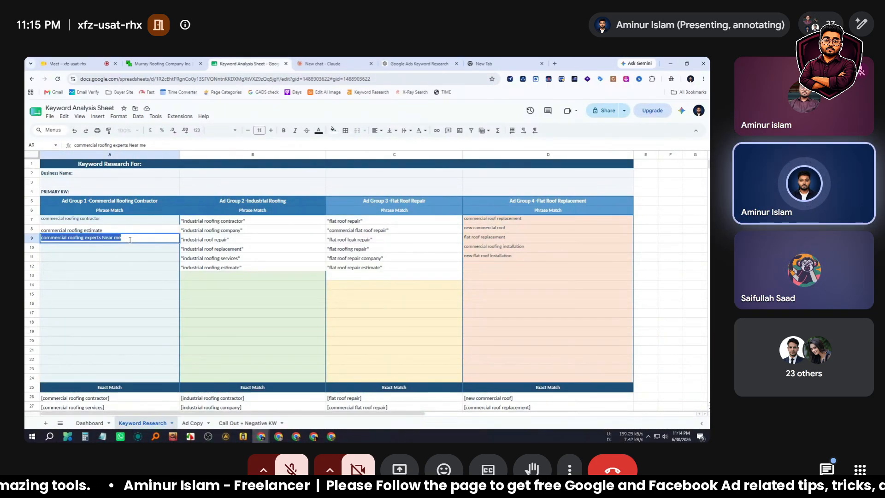
pyautogui.click(139, 239)
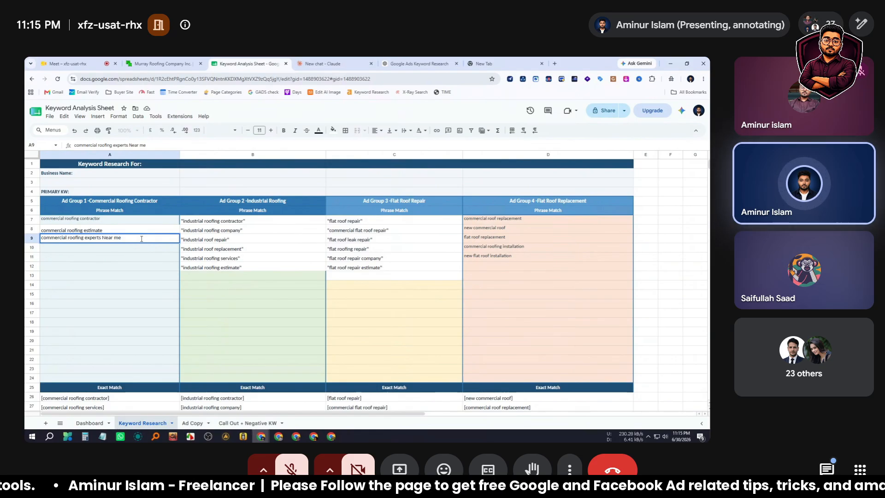
pyautogui.tripleClick(141, 239)
pyautogui.hotkey('ctrl', 'c')
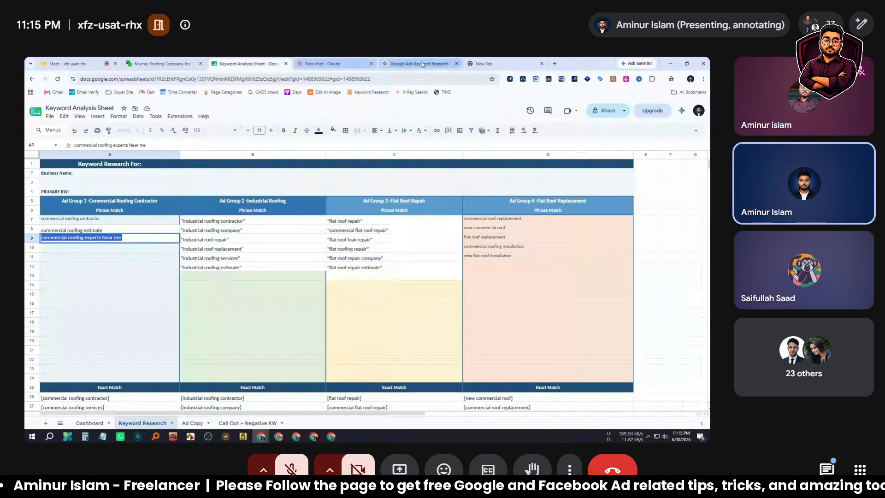
pyautogui.moveTo(297, 438)
pyautogui.click(295, 401)
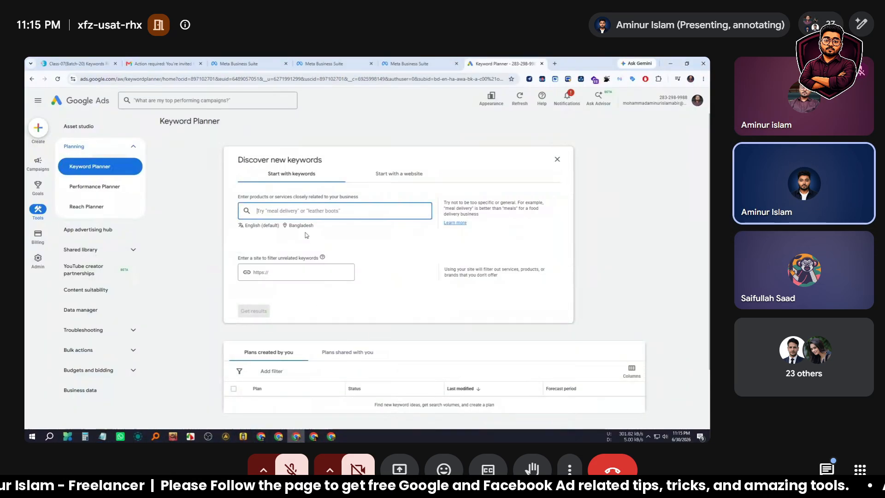
pyautogui.hotkey('ctrl', 'v')
pyautogui.press('Return')
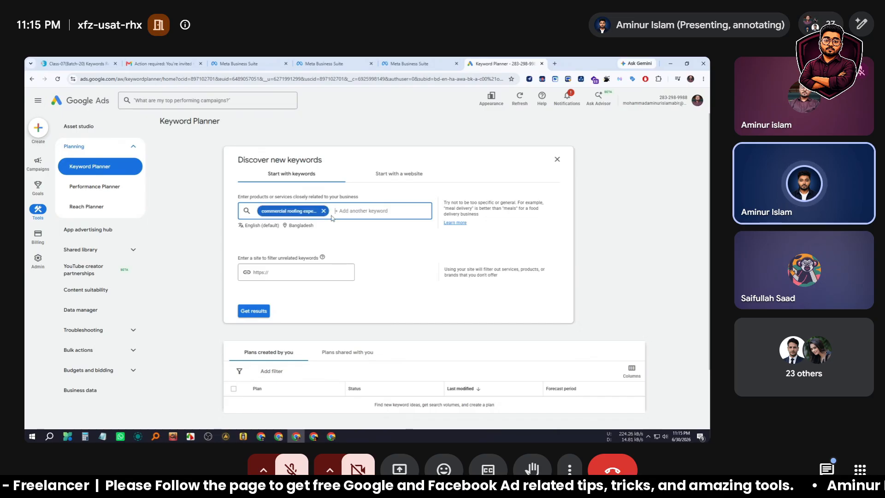
# Step: Close the Gmail and Meta Business Suite pages open alongside Keyword Planner
pyautogui.click(409, 64)
pyautogui.click(331, 63)
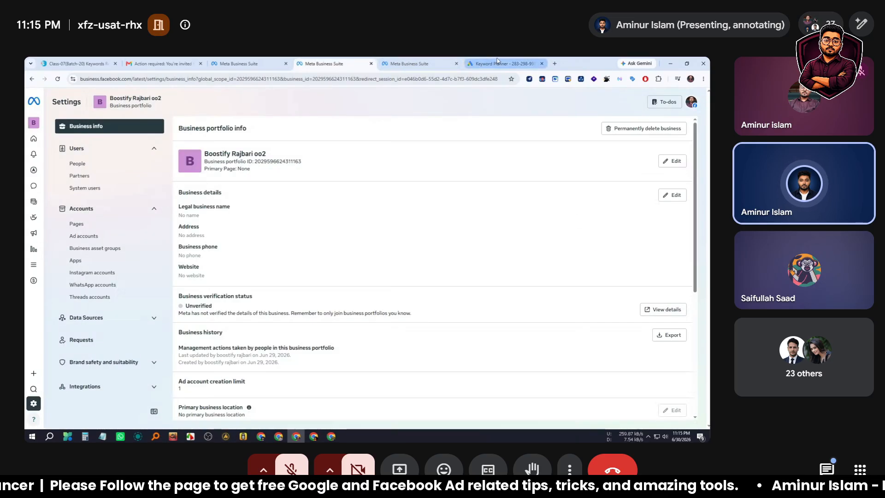
pyautogui.click(503, 63)
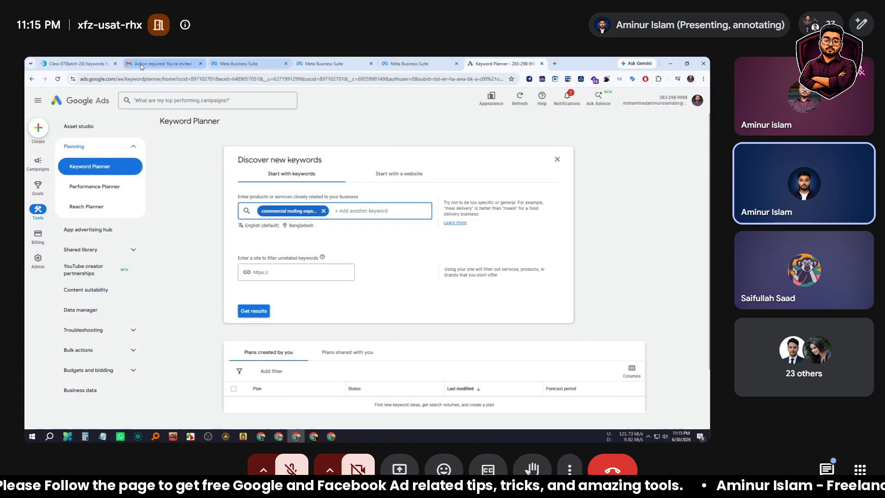
pyautogui.click(200, 64)
pyautogui.click(200, 64)
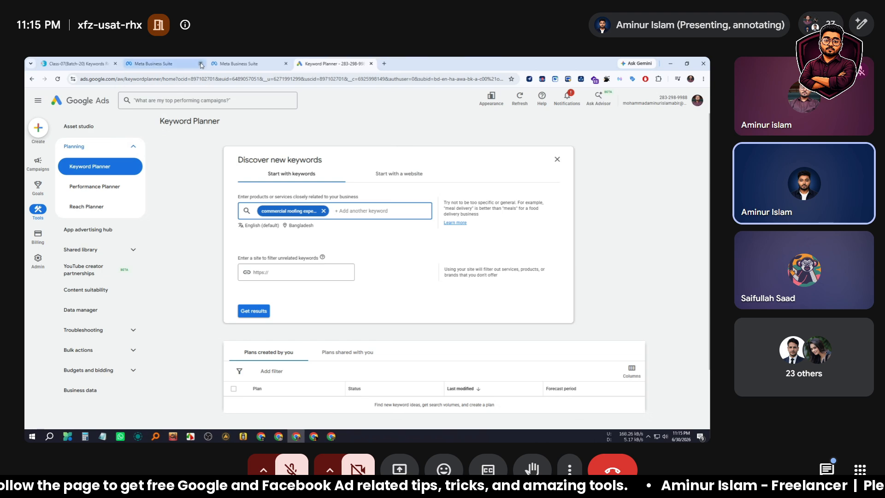
pyautogui.click(200, 64)
pyautogui.click(200, 63)
# Step: Copy "industrial roofing contractor" without its quotes from Ad Group 2 in the Keyword Analysis Sheet and add it to the Keyword Planner seed keywords
pyautogui.moveTo(261, 436)
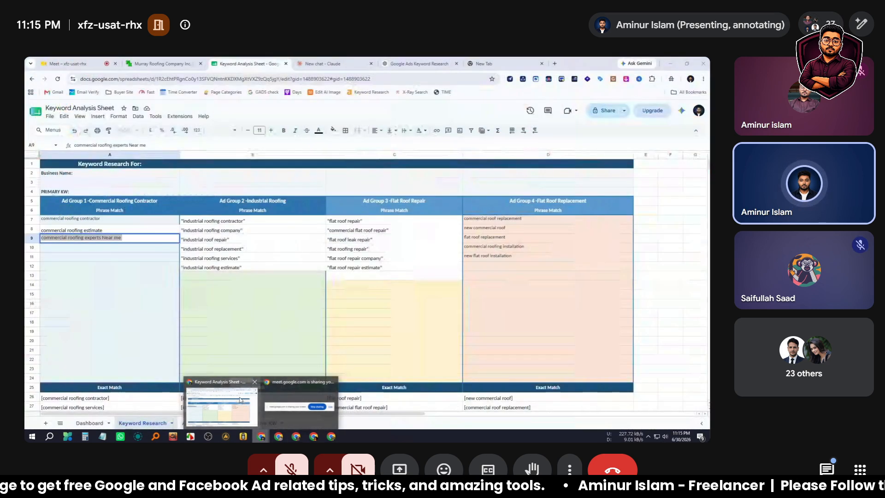
pyautogui.click(240, 399)
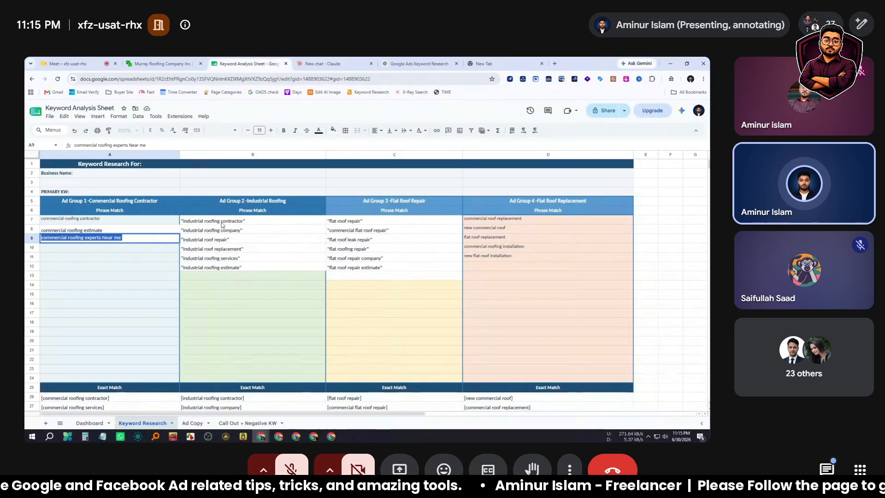
pyautogui.scroll(-1, 199, 260)
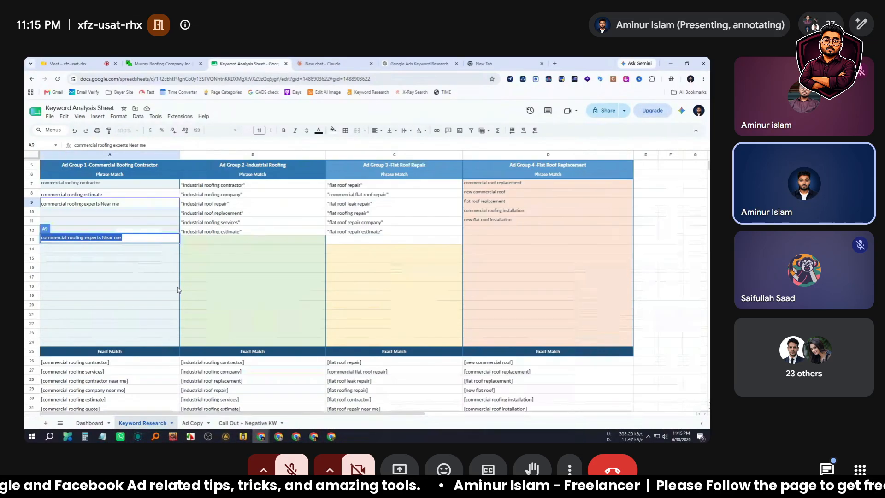
pyautogui.click(128, 368)
pyautogui.scroll(1, 205, 273)
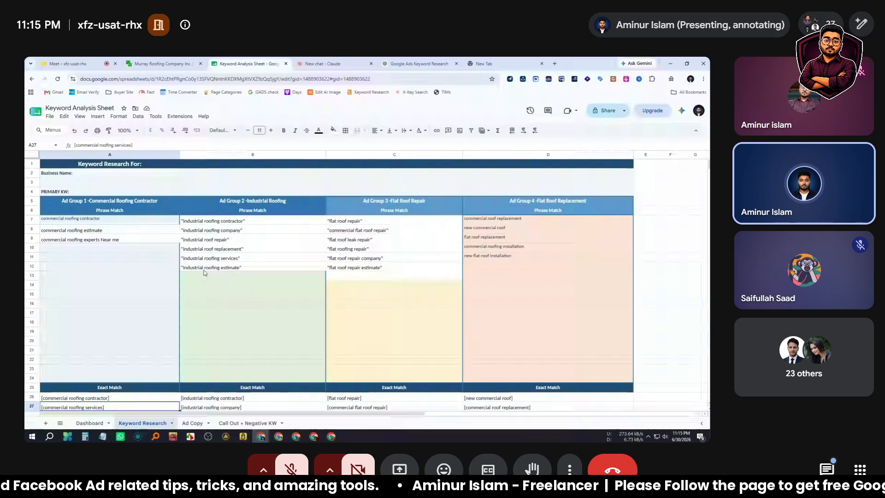
pyautogui.click(218, 222)
pyautogui.doubleClick(217, 222)
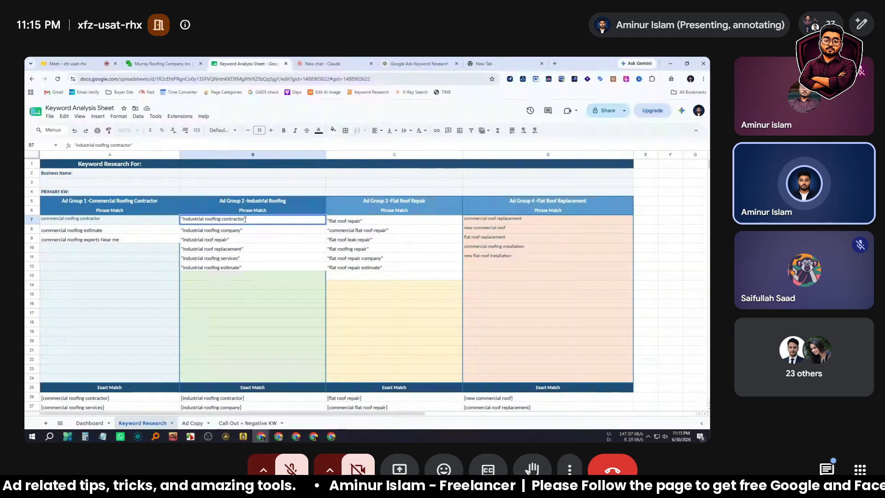
pyautogui.moveTo(245, 220); pyautogui.dragTo(181, 220)
pyautogui.hotkey('ctrl', 'c')
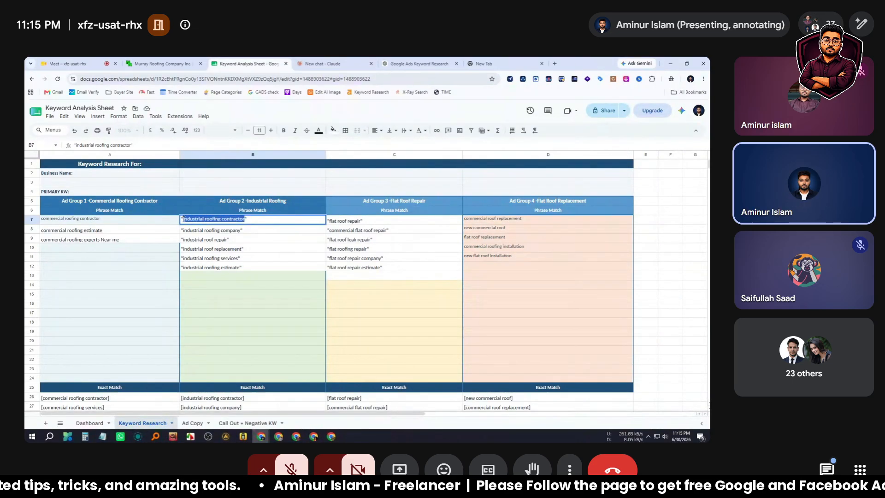
pyautogui.click(314, 436)
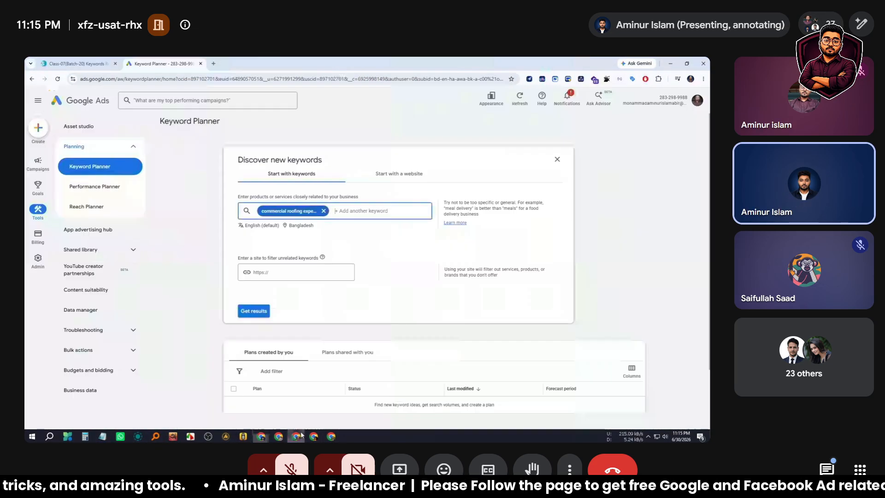
pyautogui.hotkey('ctrl', 'v')
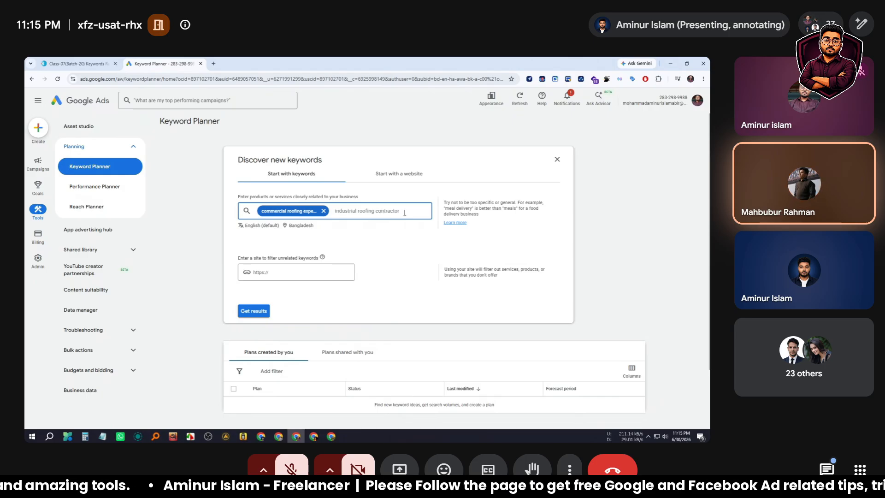
pyautogui.press('Return')
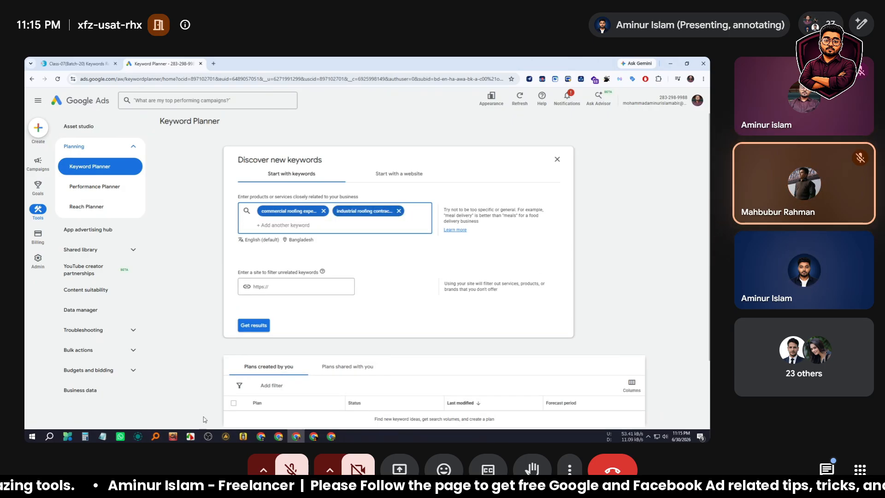
# Step: Add "industrial roof replacement" from Ad Group 2's phrase match list to the Keyword Planner seed keywords
pyautogui.moveTo(284, 418)
pyautogui.click(221, 405)
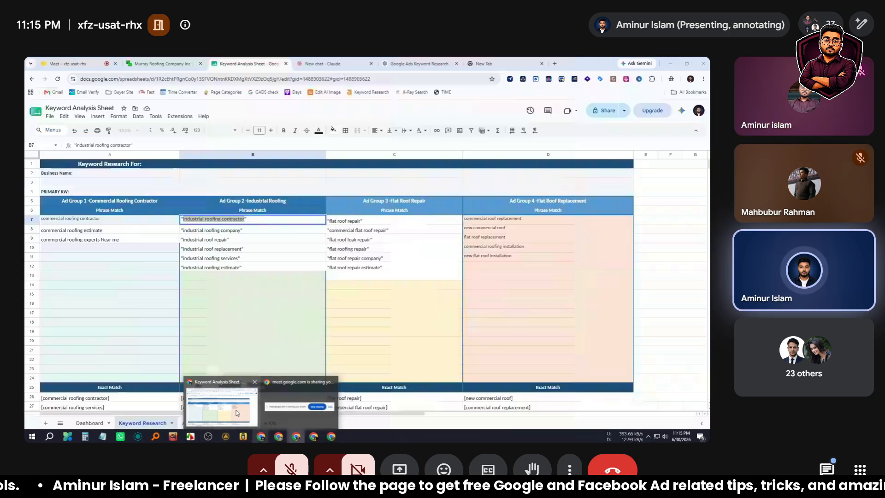
pyautogui.click(213, 250)
pyautogui.doubleClick(212, 251)
pyautogui.hotkey('ctrl', 'c')
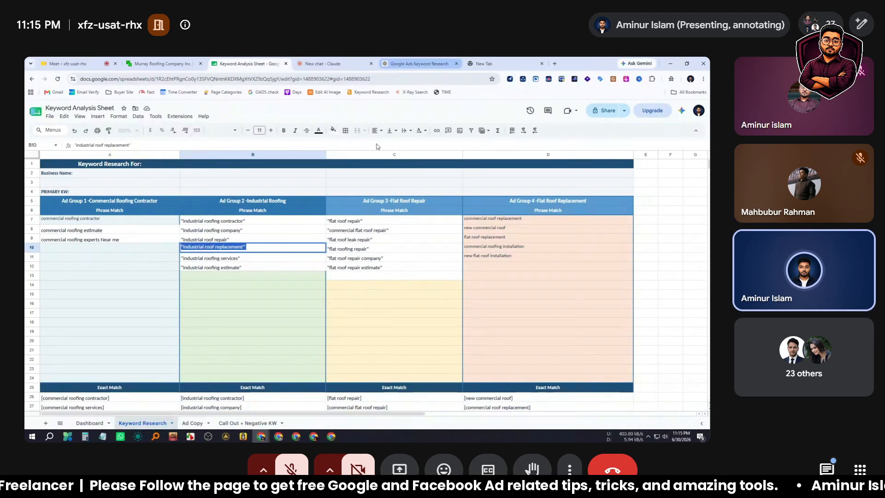
pyautogui.click(296, 436)
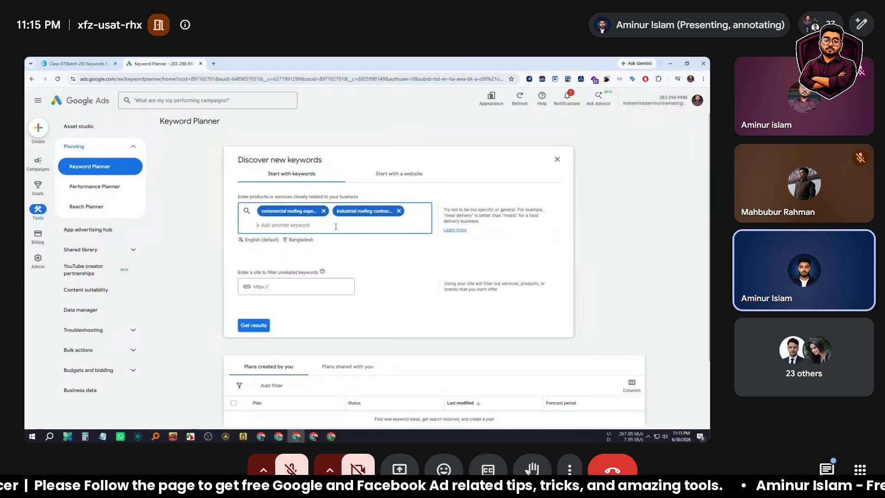
pyautogui.hotkey('ctrl', 'v')
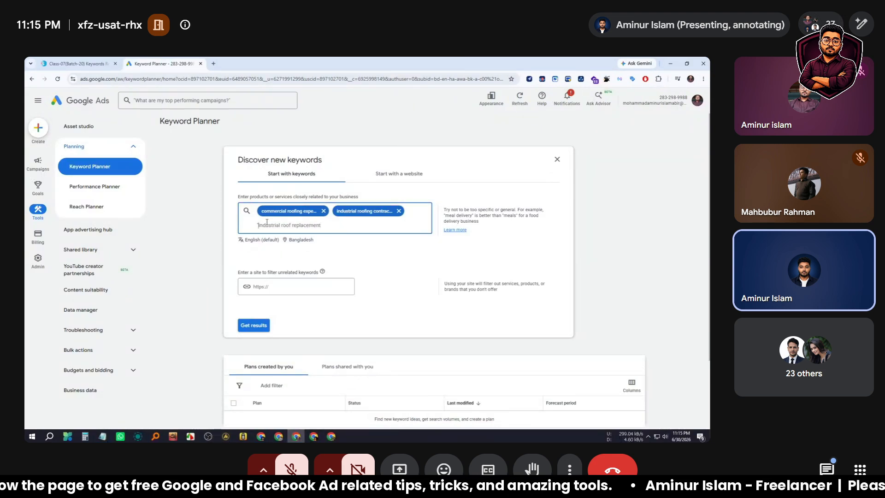
pyautogui.press('Return')
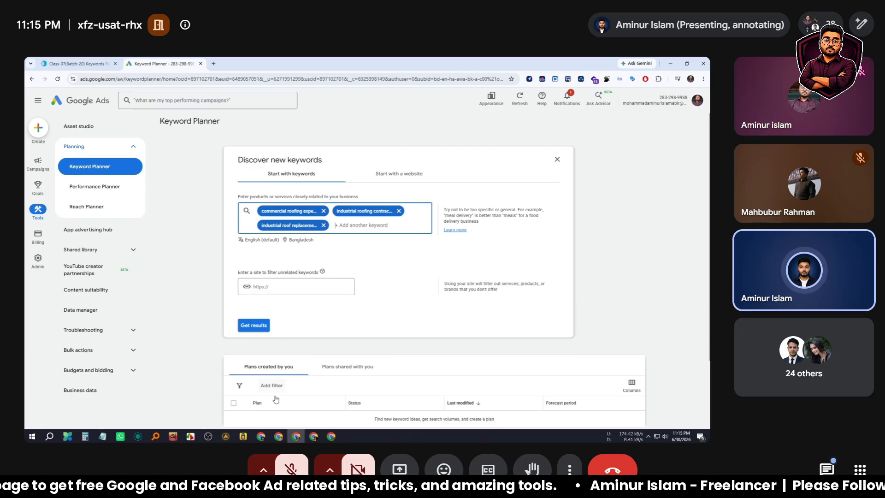
# Step: Add "commercial roofing contractor near me" from Ad Group 1's exact match list to the Keyword Planner seed keywords
pyautogui.moveTo(261, 438)
pyautogui.click(221, 404)
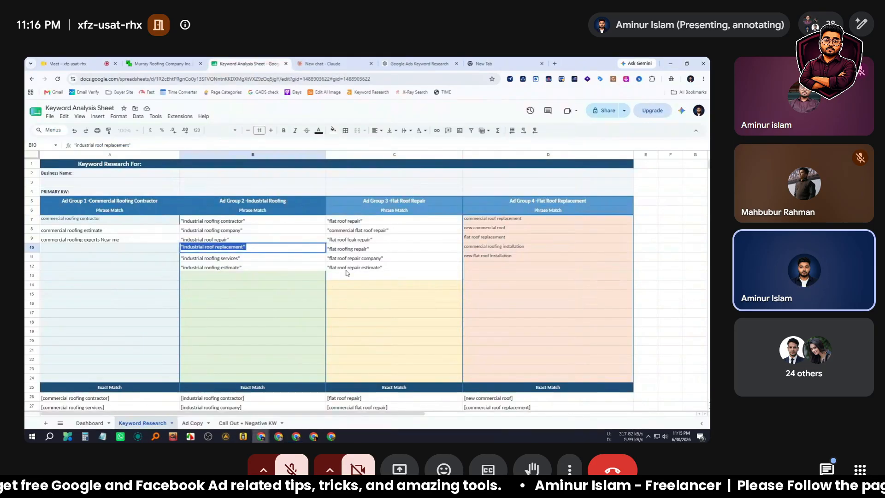
pyautogui.scroll(-5, 236, 267)
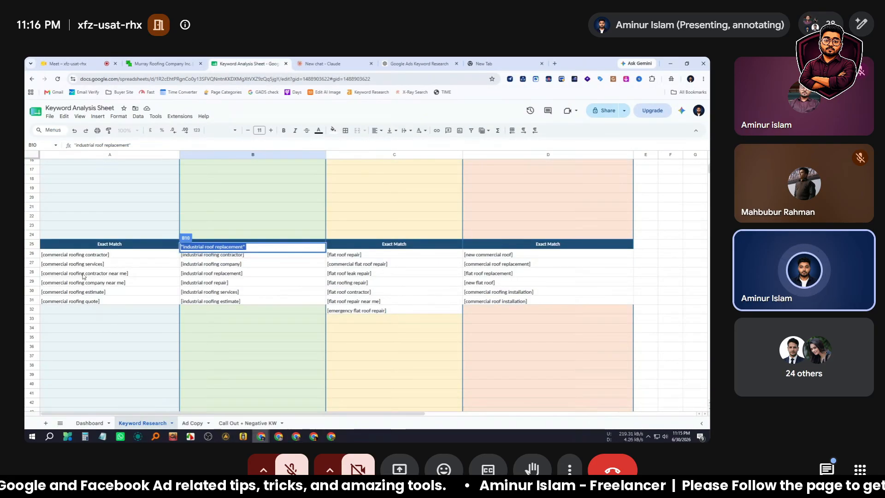
pyautogui.click(84, 272)
pyautogui.moveTo(131, 272); pyautogui.dragTo(42, 272)
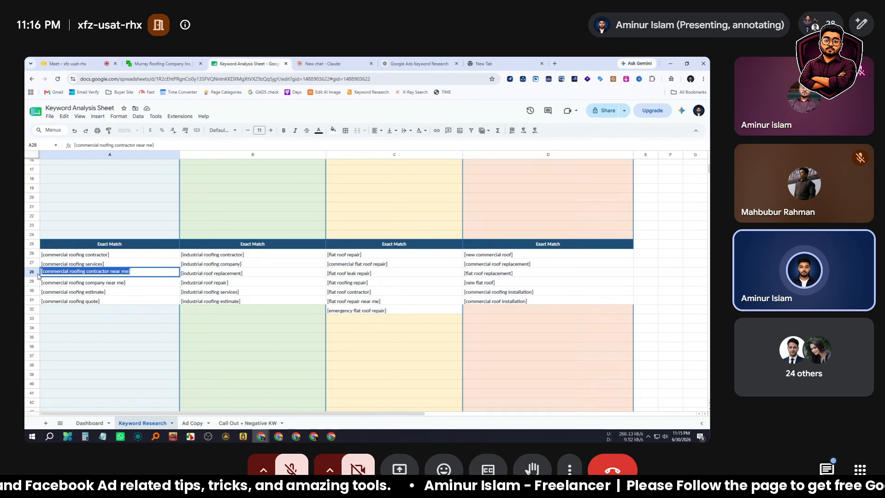
pyautogui.click(297, 438)
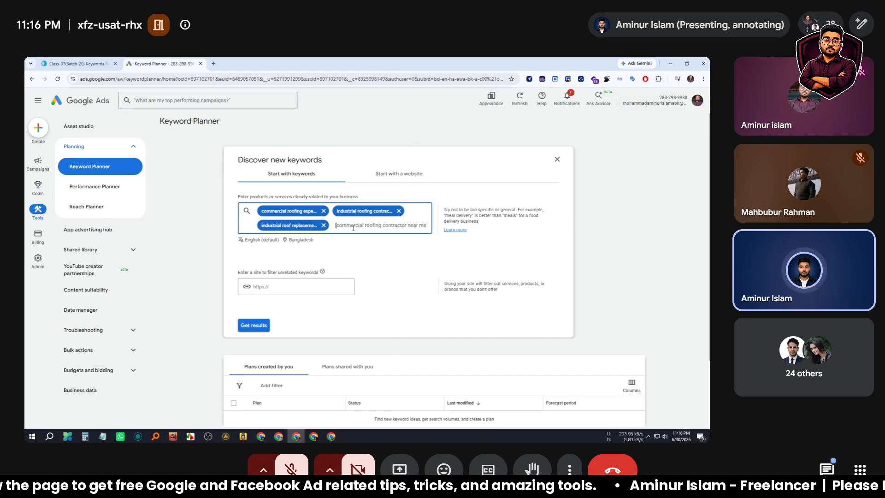
pyautogui.press('Return')
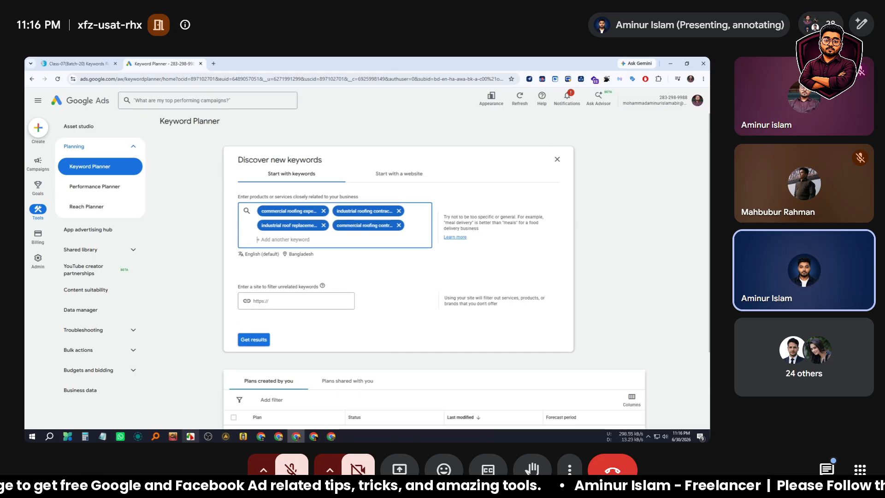
# Step: Copy "commercial flat roof repair" without its quotes from Ad Group 3 in the Keyword Analysis Sheet and add it to the Keyword Planner seed keywords
pyautogui.moveTo(264, 440)
pyautogui.click(224, 394)
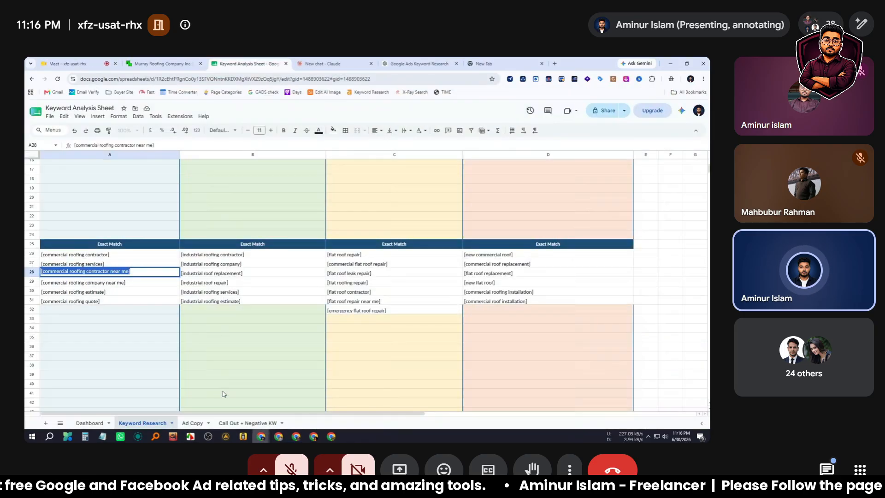
pyautogui.scroll(-2, 308, 275)
pyautogui.click(81, 256)
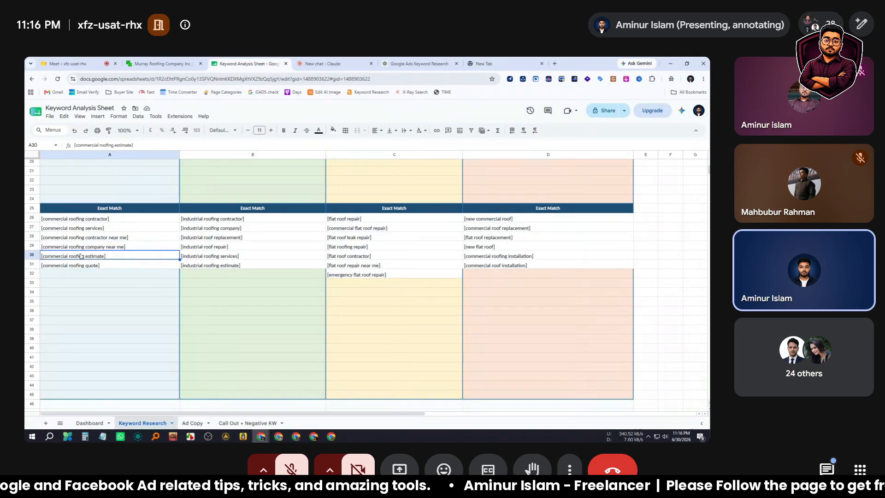
pyautogui.scroll(5, 324, 243)
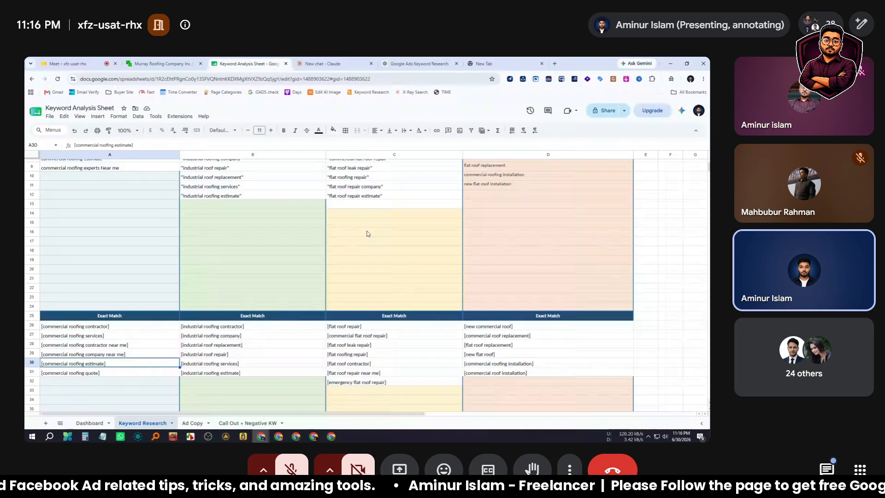
pyautogui.click(383, 229)
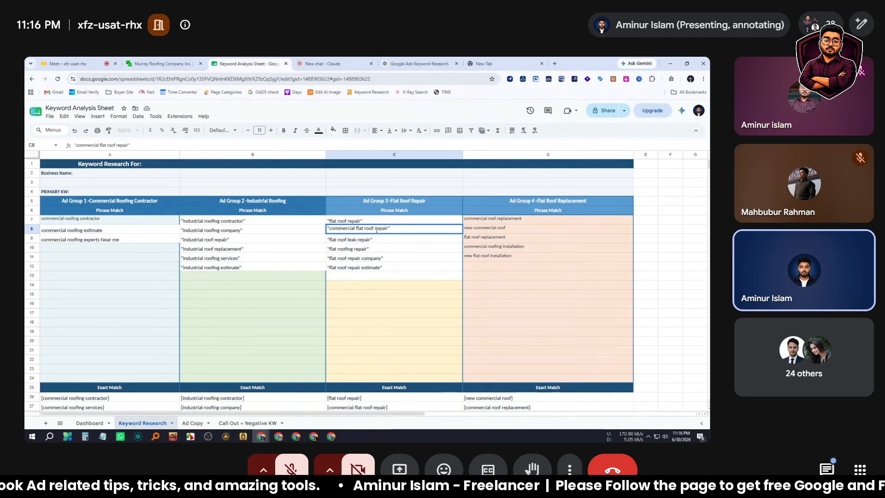
pyautogui.moveTo(329, 229); pyautogui.dragTo(378, 230)
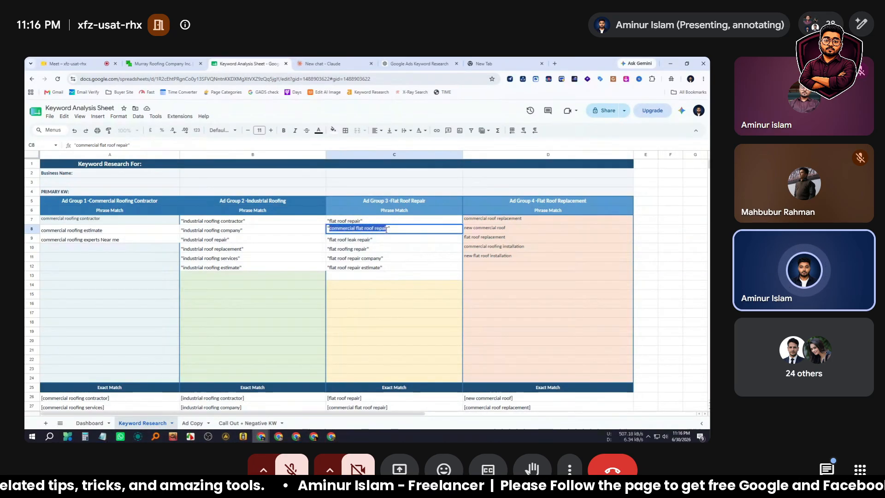
pyautogui.click(322, 64)
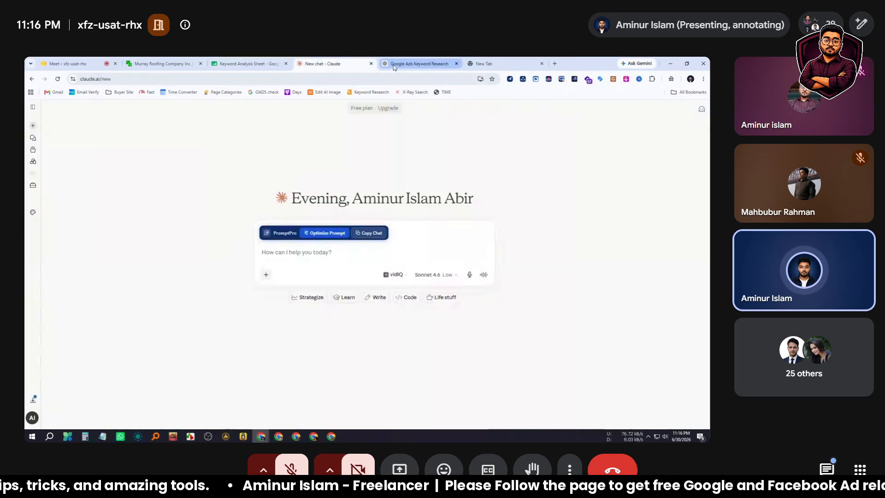
pyautogui.click(249, 64)
pyautogui.click(296, 436)
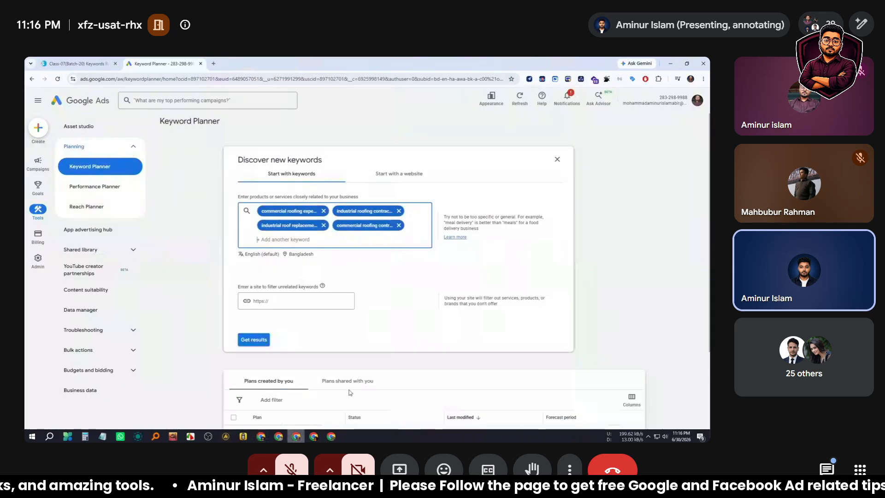
pyautogui.press('Return')
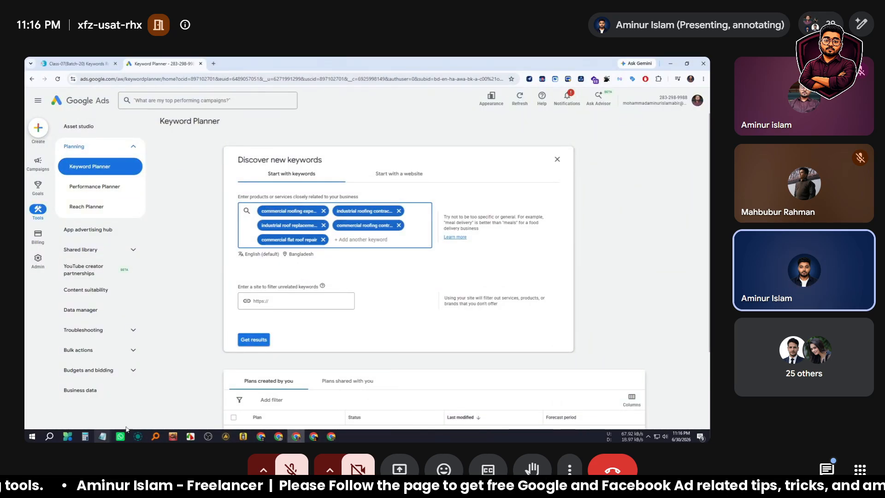
# Step: Copy "flat roof repair company" from Ad Group 3's phrase match list and paste it as another Keyword Planner seed keyword
pyautogui.moveTo(261, 438)
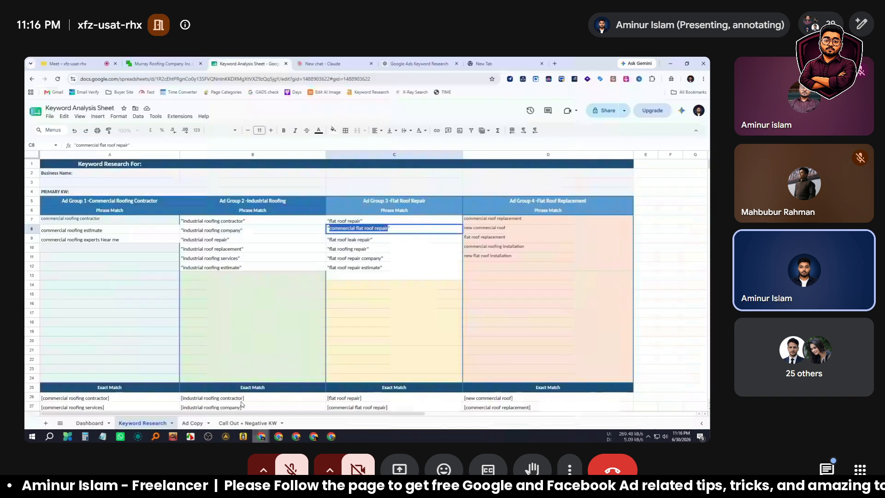
pyautogui.click(299, 402)
pyautogui.doubleClick(361, 259)
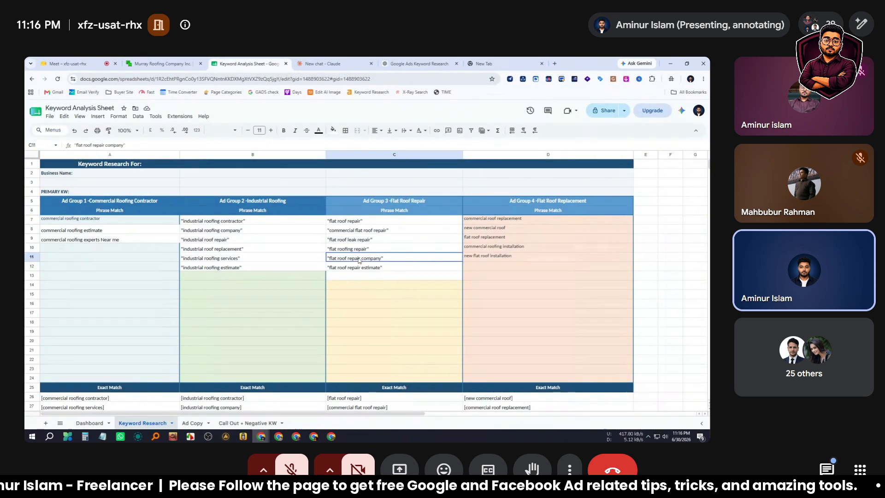
pyautogui.moveTo(384, 256); pyautogui.dragTo(322, 257)
pyautogui.hotkey('ctrl', 'c')
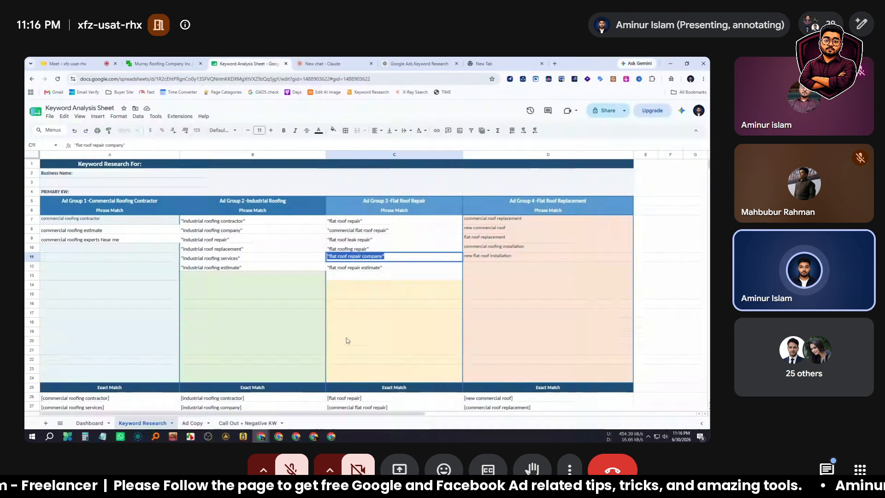
pyautogui.click(296, 439)
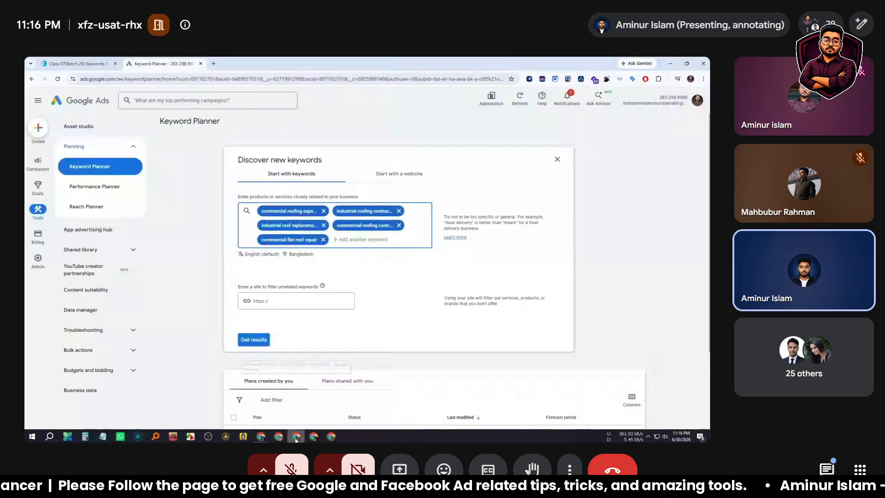
pyautogui.hotkey('ctrl', 'v')
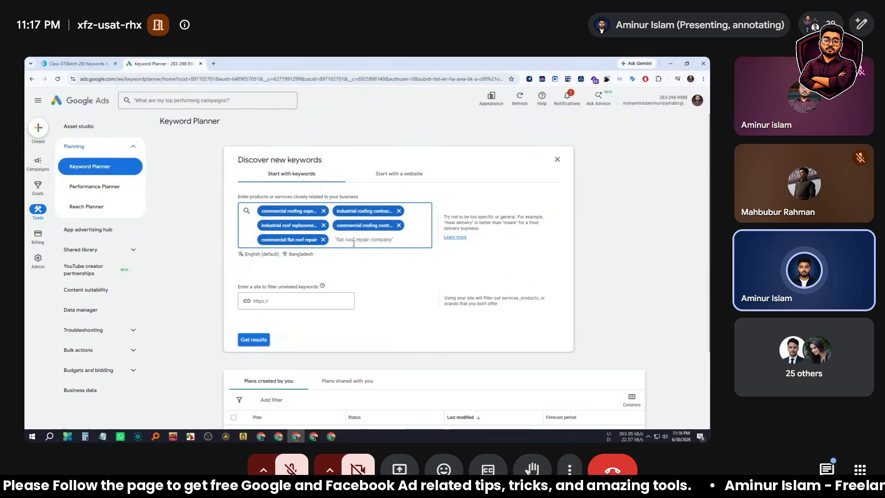
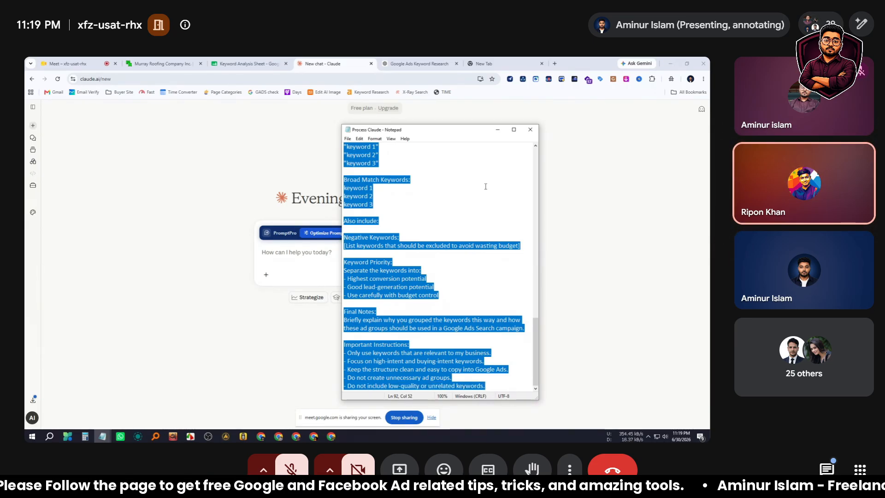
# Step: Minimize the Process Claude notes and review which filters can be added to the keyword ideas in Keyword Planner
pyautogui.click(498, 130)
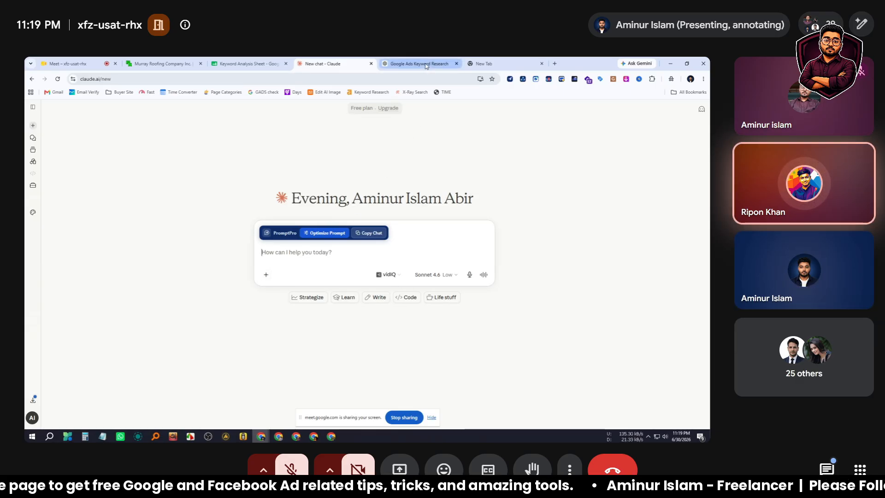
pyautogui.click(295, 436)
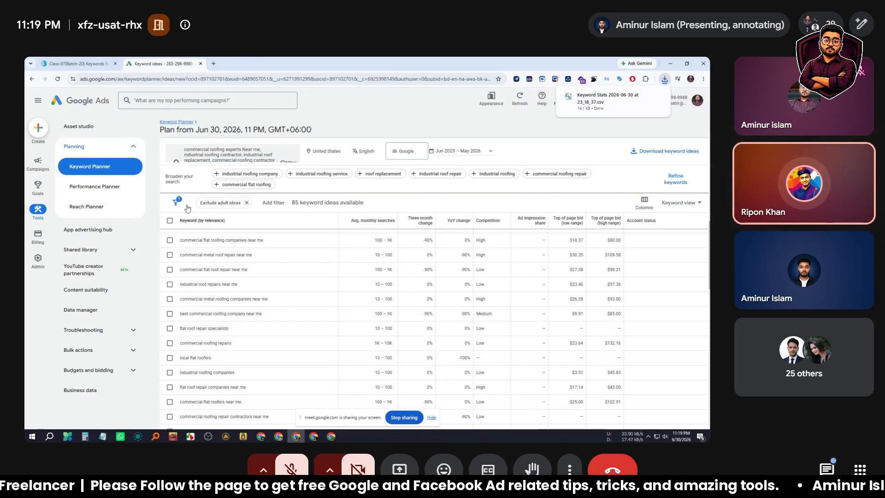
pyautogui.click(279, 201)
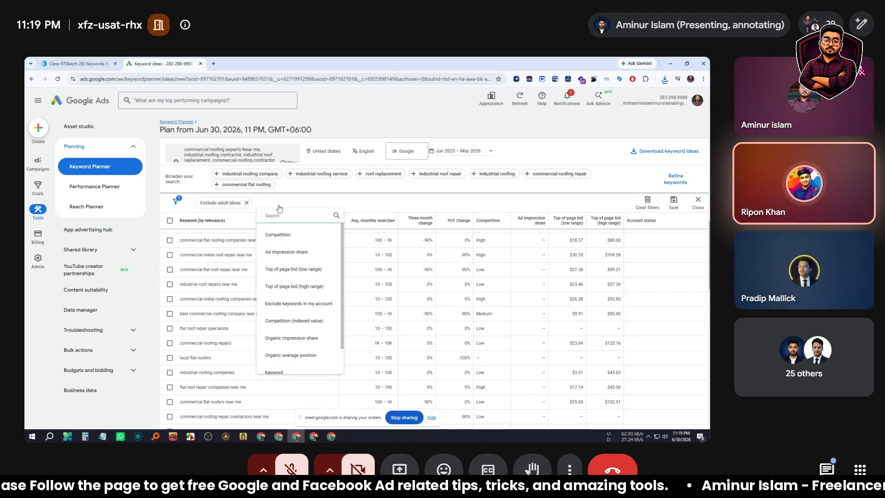
pyautogui.scroll(-1, 302, 300)
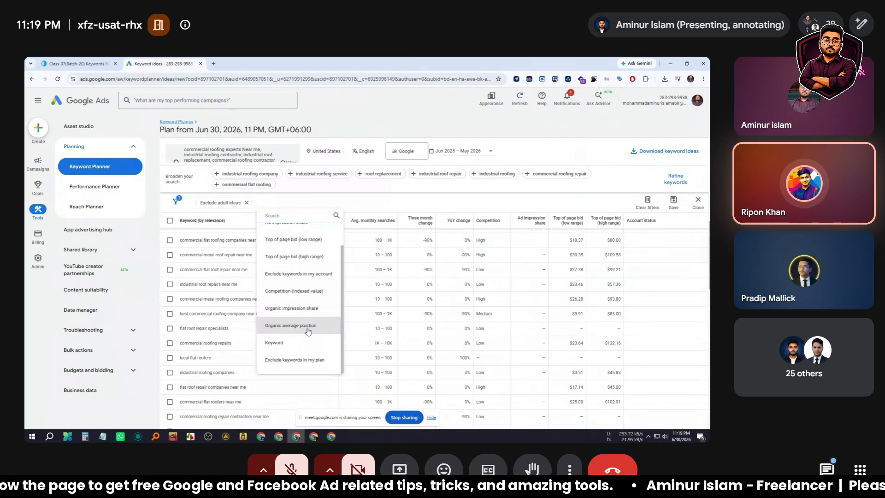
pyautogui.scroll(1, 295, 323)
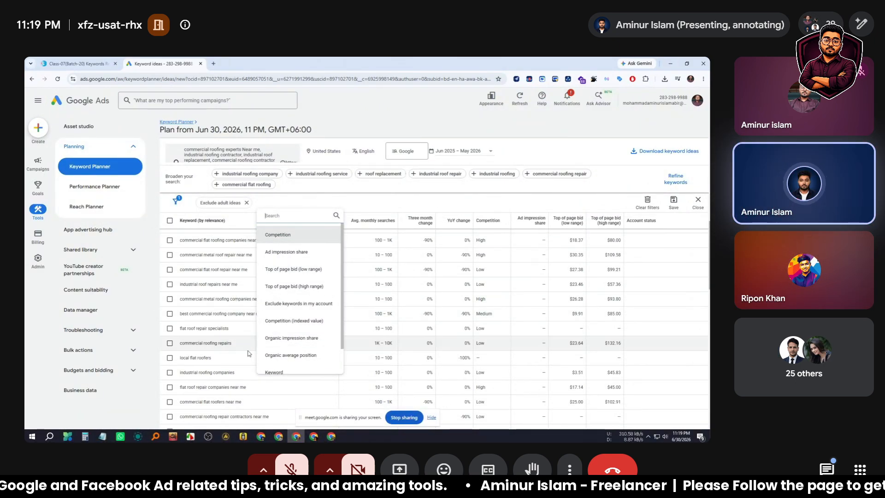
pyautogui.click(346, 202)
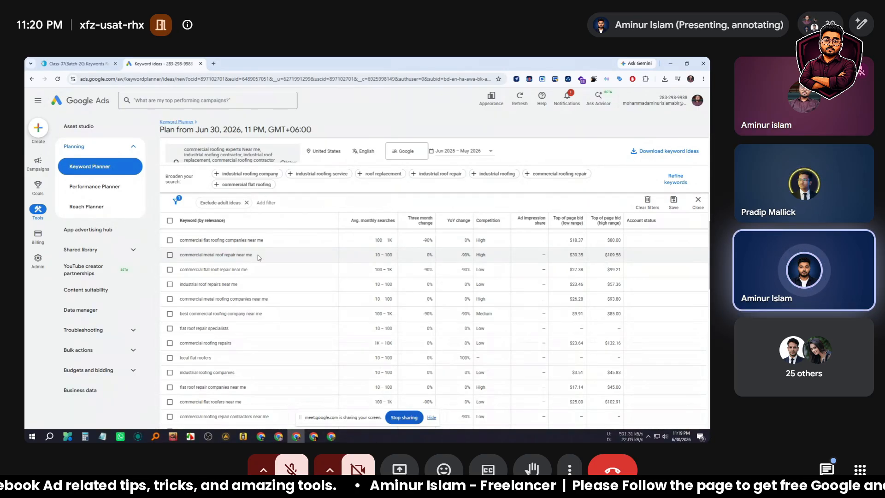
# Step: Look through the keyword ideas in Keyword Planner and attach the downloaded "Keyword Stats 2026-06-30 at 23_18_37.csv" file to a new Claude chat
pyautogui.moveTo(261, 436)
pyautogui.click(241, 406)
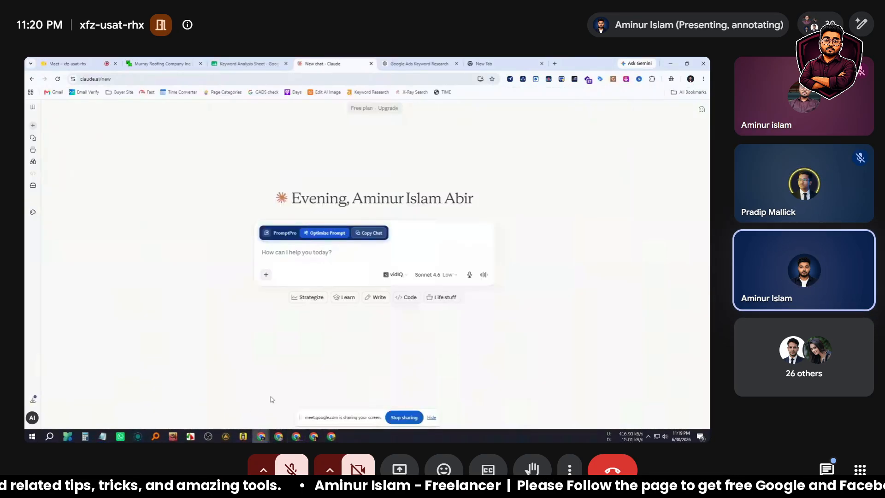
pyautogui.click(265, 275)
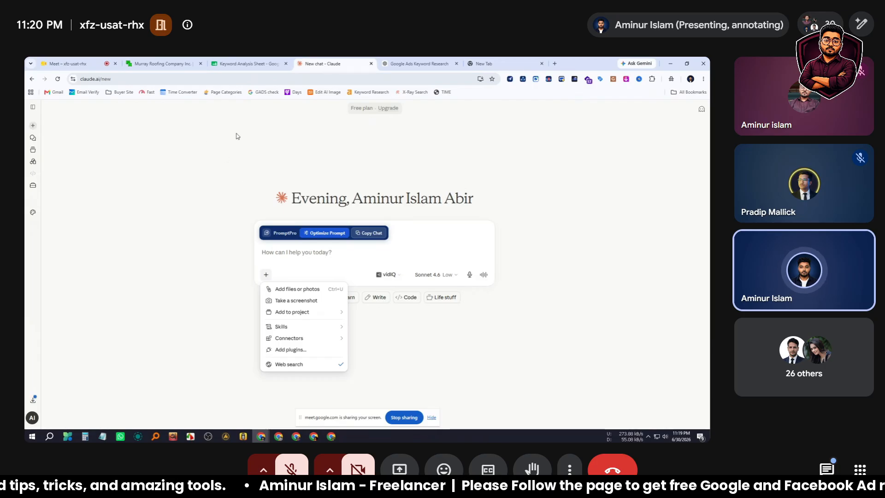
pyautogui.click(296, 436)
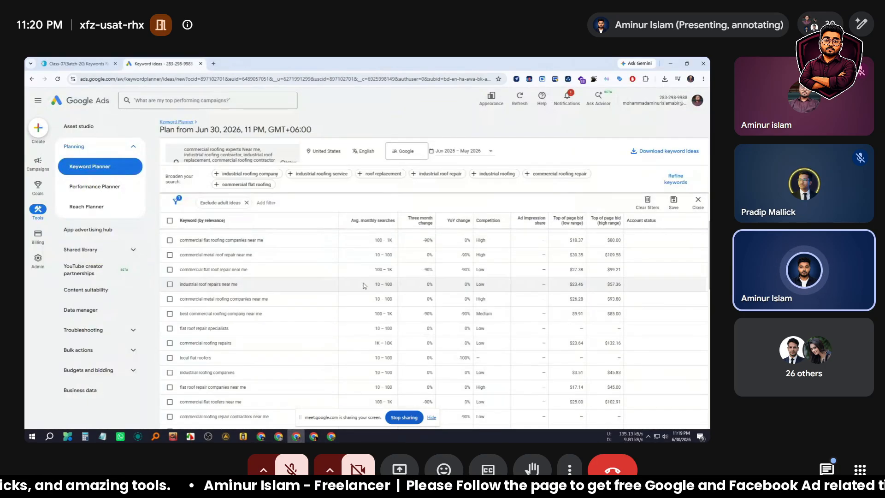
pyautogui.scroll(-10, 459, 302)
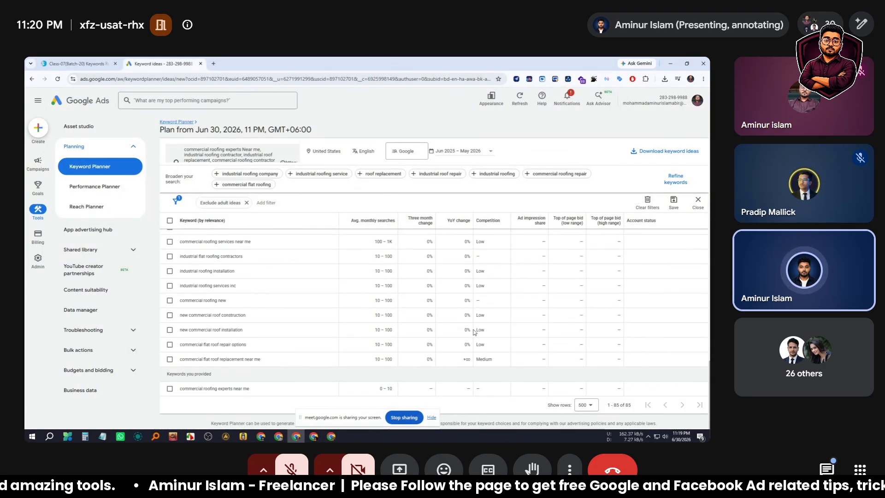
pyautogui.scroll(3, 497, 310)
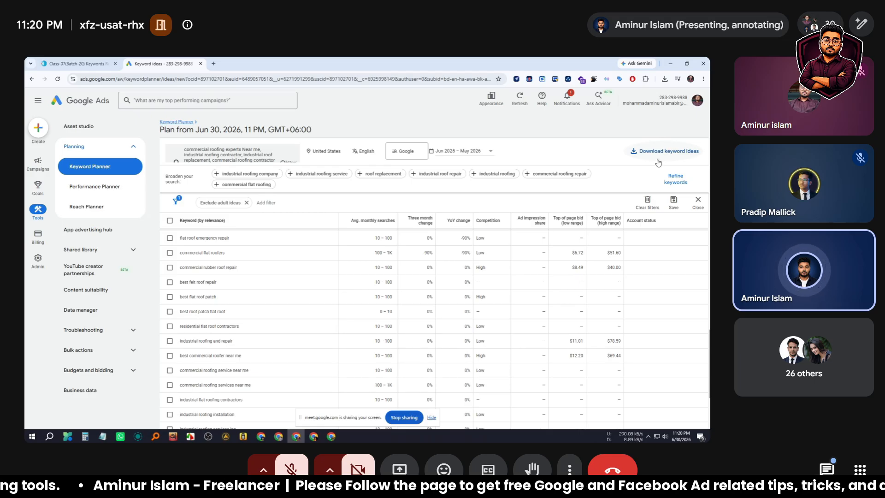
pyautogui.scroll(3, 322, 255)
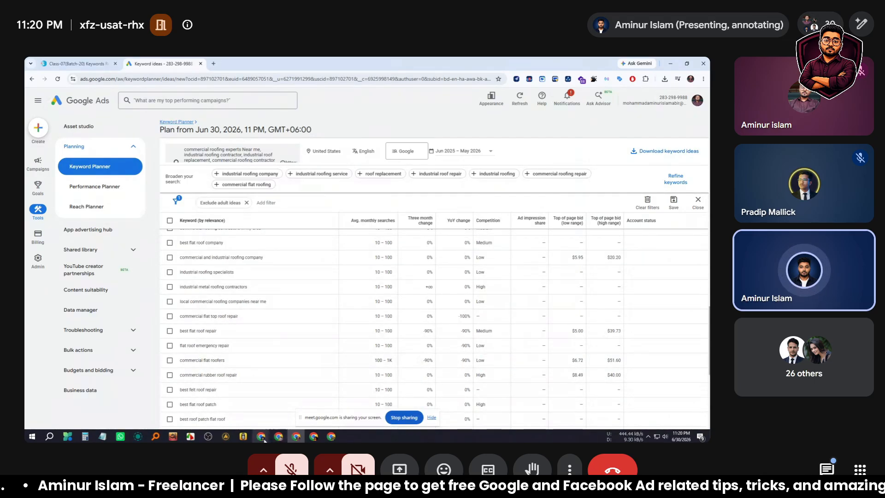
pyautogui.moveTo(264, 440)
pyautogui.click(258, 397)
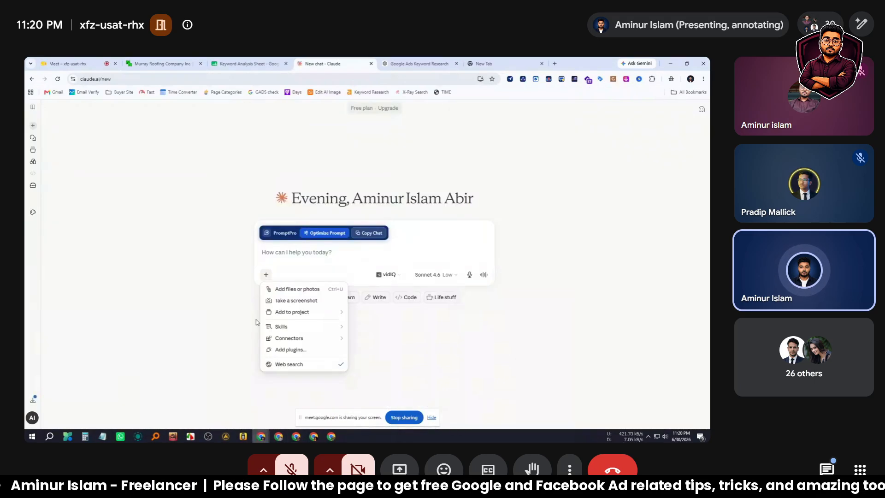
pyautogui.click(296, 289)
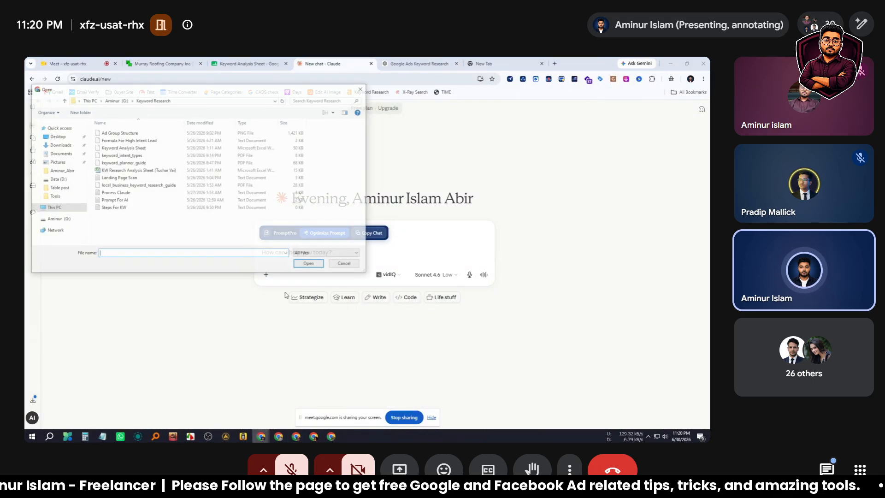
pyautogui.click(59, 145)
pyautogui.click(111, 156)
pyautogui.click(308, 264)
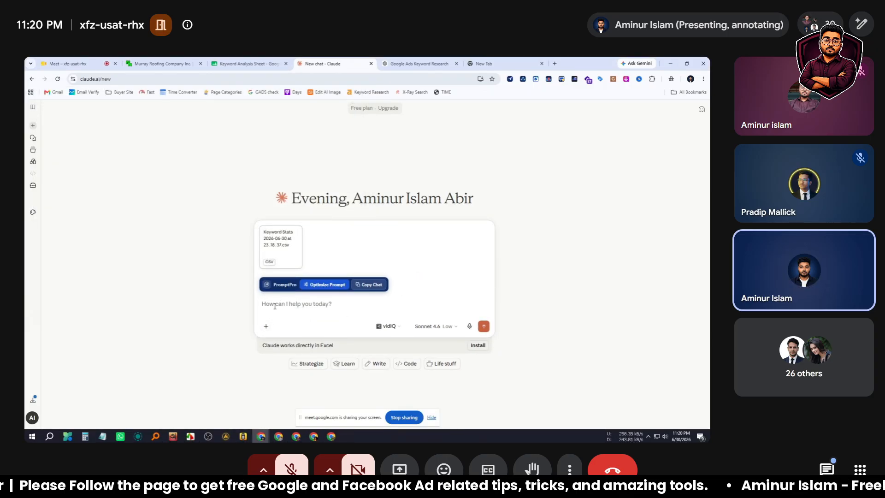
# Step: Paste the Google Ads keyword research expert prompt into the Claude message with the attached CSV, and return to the Keyword Planner ideas
pyautogui.hotkey('ctrl', '`')
pyautogui.doubleClick(292, 272)
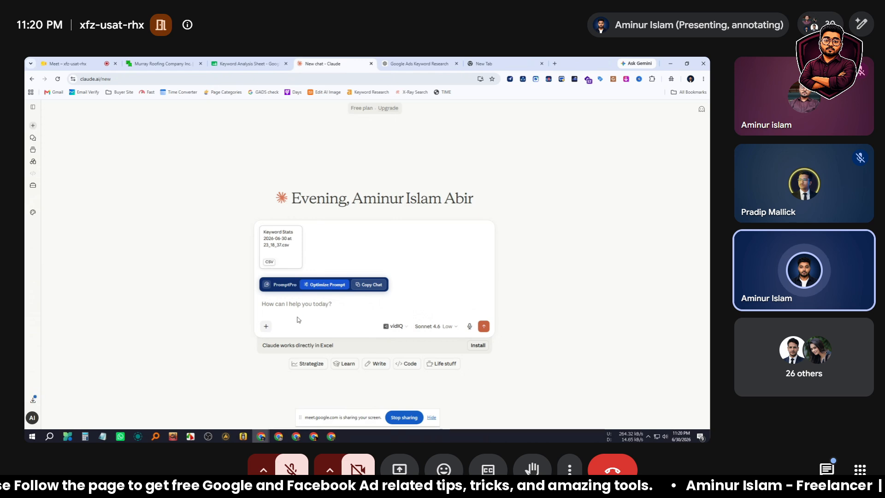
pyautogui.click(296, 307)
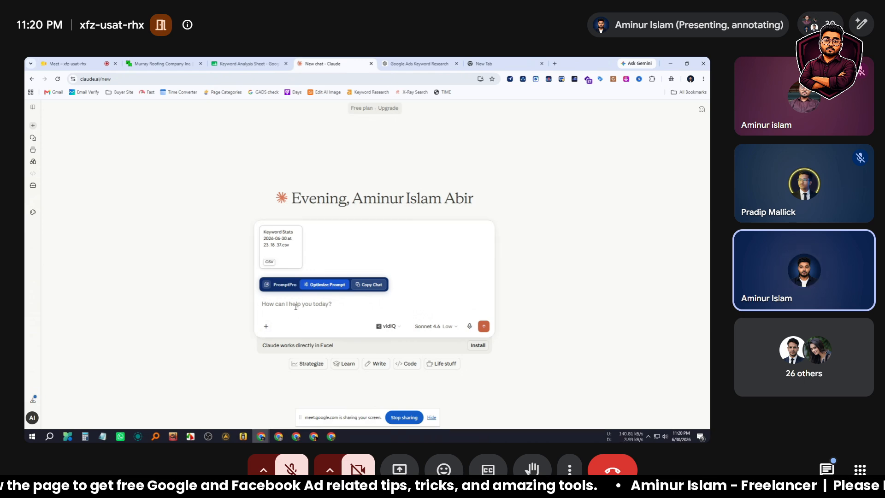
pyautogui.hotkey('ctrl', 'v')
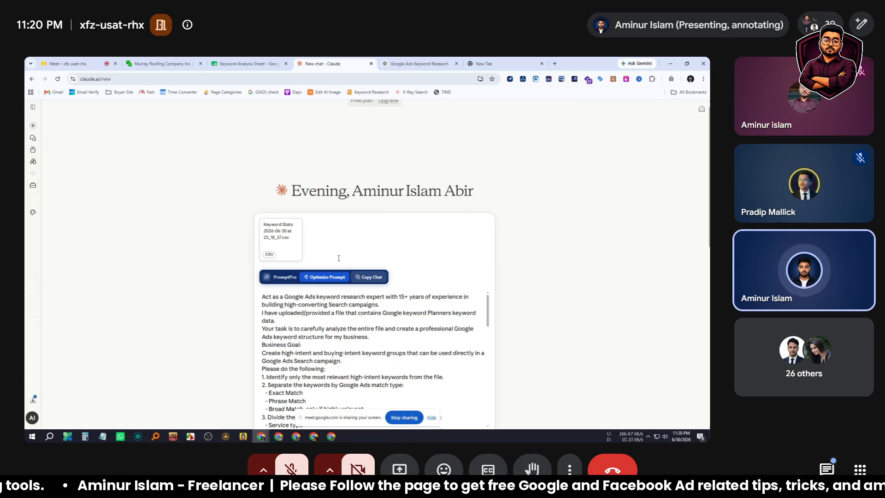
pyautogui.scroll(-1, 359, 355)
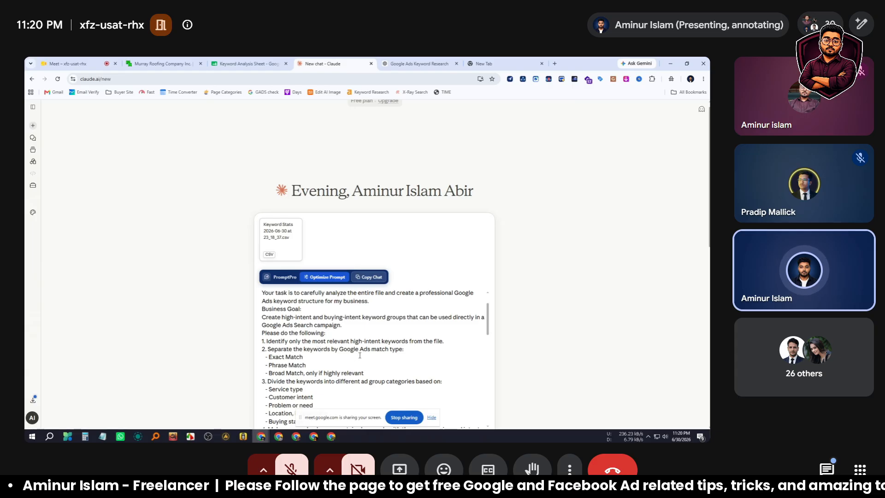
pyautogui.scroll(-1, 360, 355)
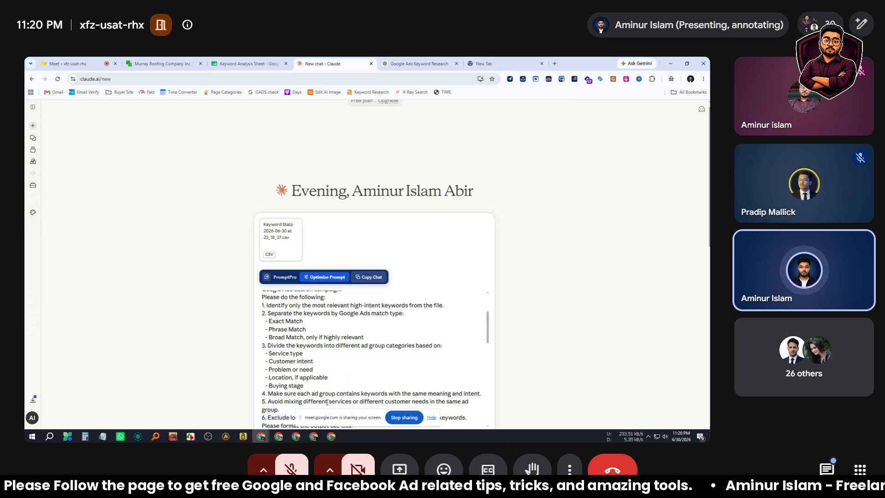
pyautogui.click(296, 436)
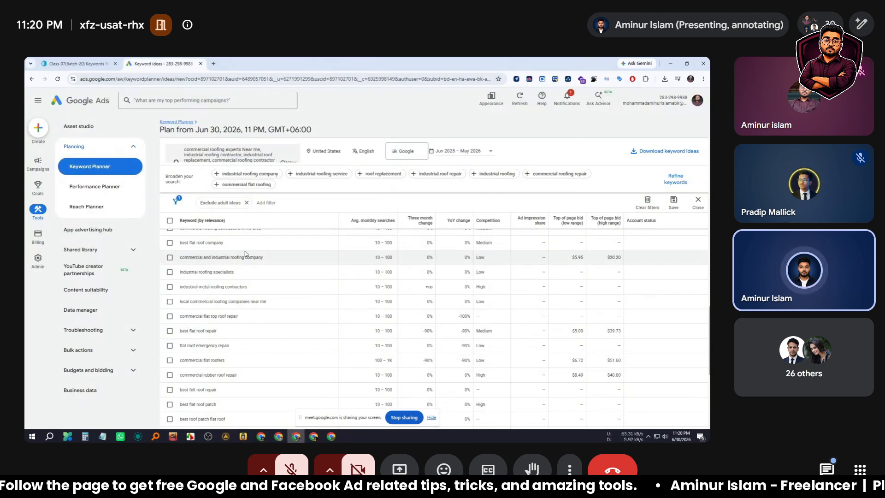
# Step: Check the rest of the Keyword Planner ideas, switch to Claude and send the keyword research prompt with the attached CSV
pyautogui.scroll(-10, 251, 259)
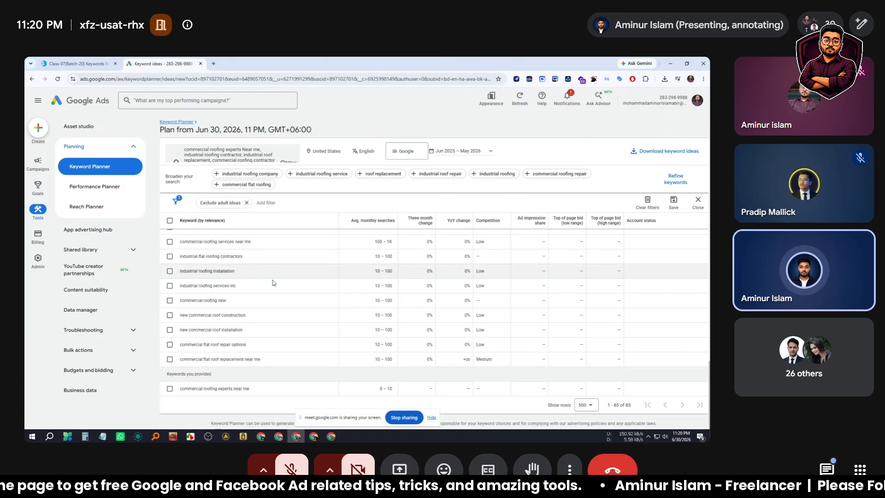
pyautogui.moveTo(260, 435)
pyautogui.click(226, 401)
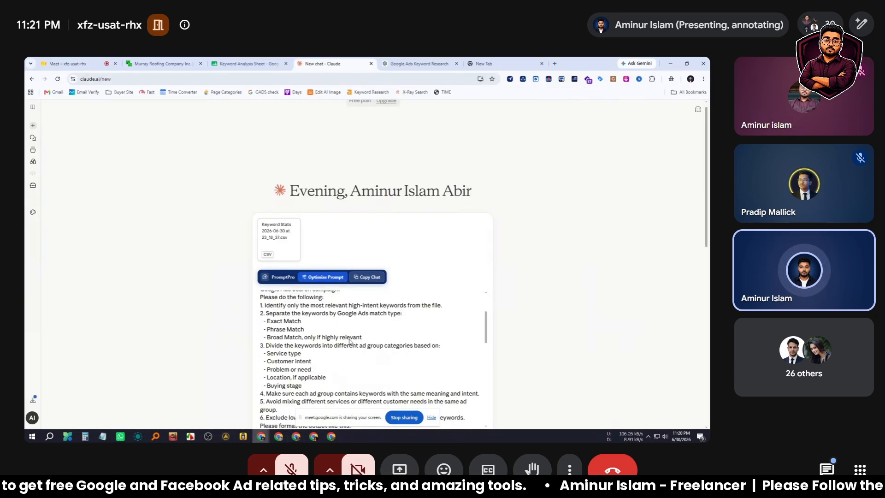
pyautogui.scroll(-10, 350, 342)
pyautogui.scroll(-5, 415, 354)
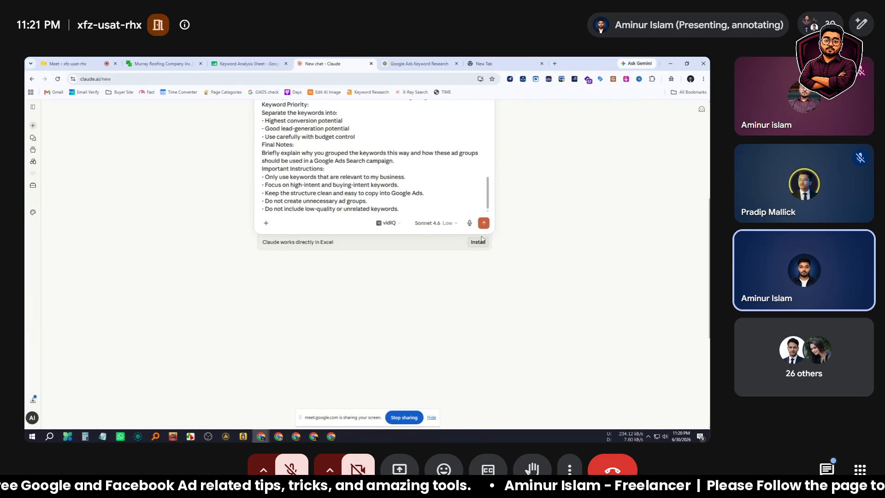
pyautogui.click(482, 227)
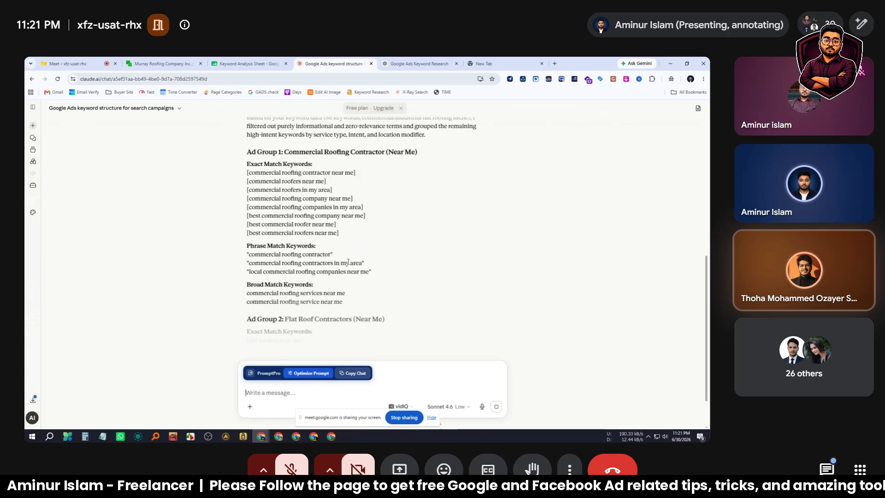
# Step: Review Claude's ad groups and compare them with ChatGPT's service categories and the phrase and exact match lists in the Keyword Analysis Sheet
pyautogui.scroll(1, 348, 261)
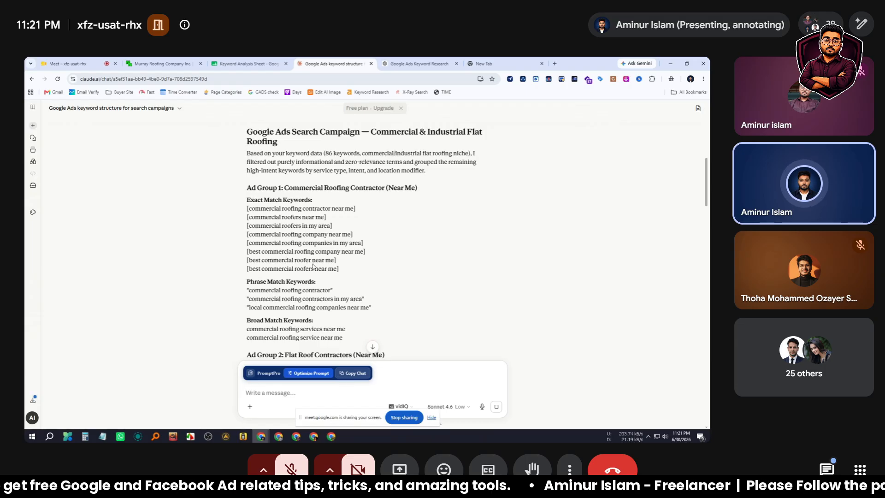
pyautogui.click(407, 63)
pyautogui.scroll(8, 276, 204)
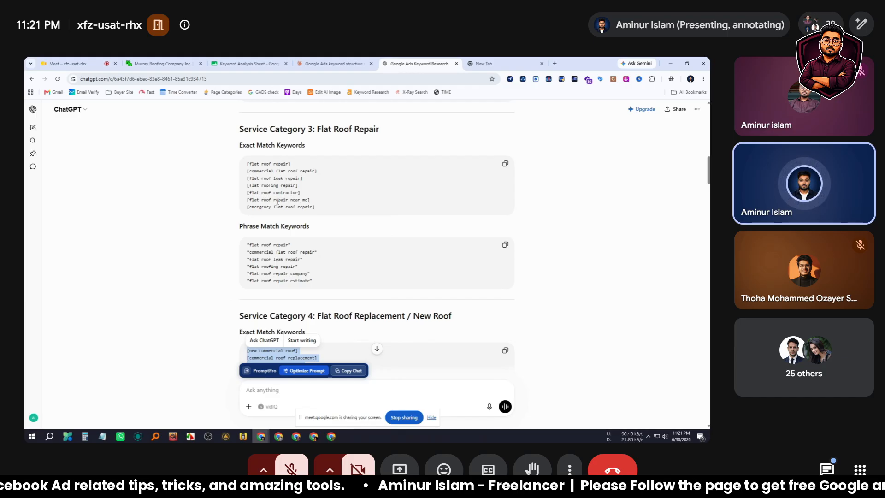
pyautogui.scroll(-7, 278, 202)
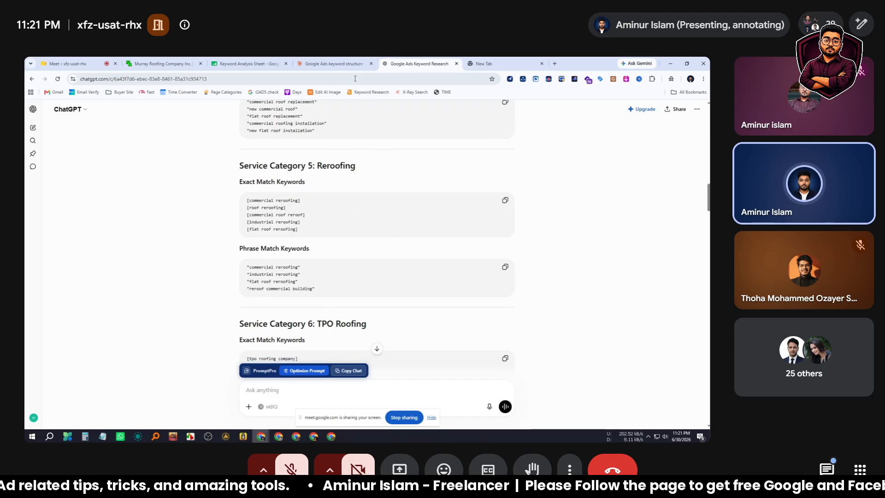
pyautogui.click(333, 64)
pyautogui.scroll(-7, 306, 245)
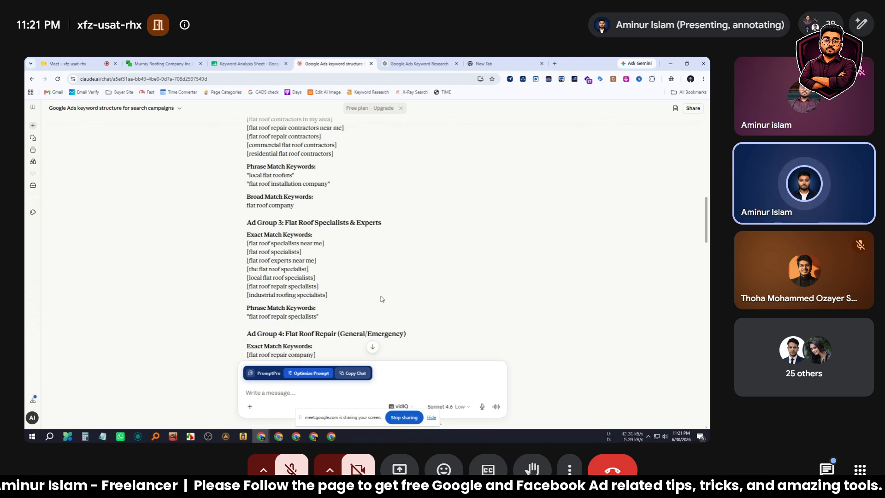
pyautogui.scroll(15, 381, 298)
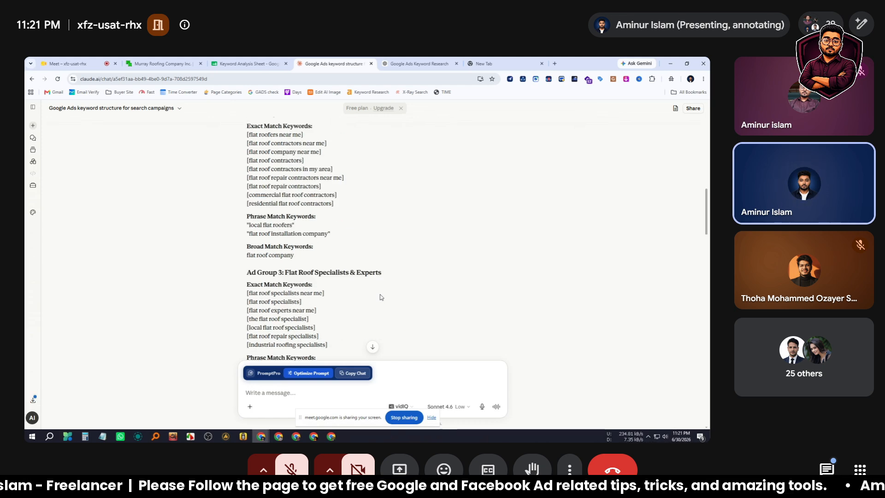
pyautogui.scroll(-3, 302, 251)
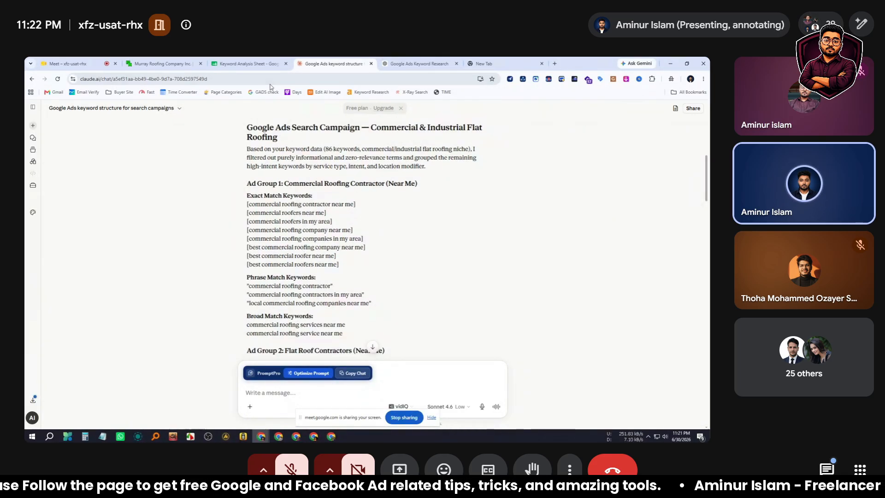
pyautogui.click(248, 64)
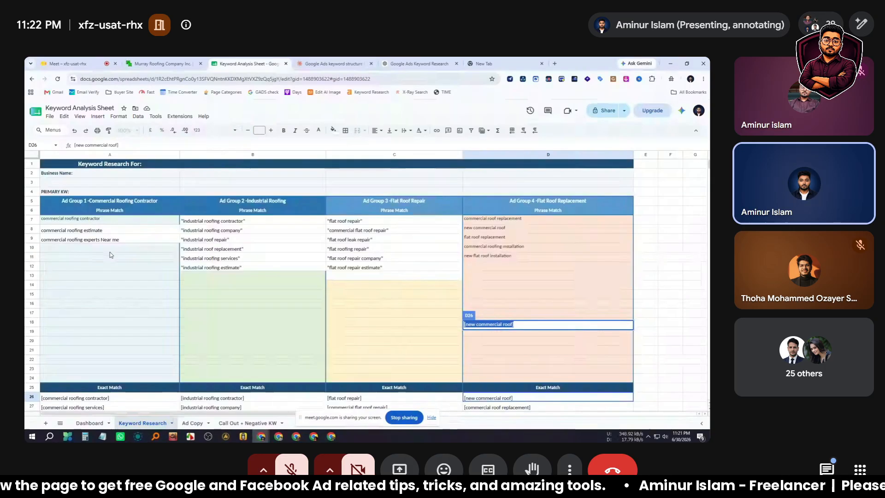
pyautogui.scroll(-5, 133, 284)
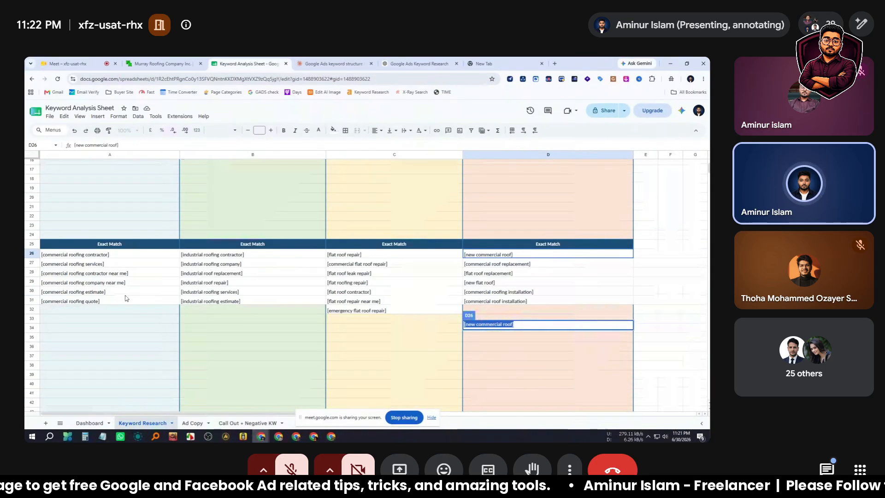
# Step: Copy Claude's Ad Group 1 exact match keywords and paste them below the existing Ad Group 1 exact match list, starting at cell A32
pyautogui.click(334, 63)
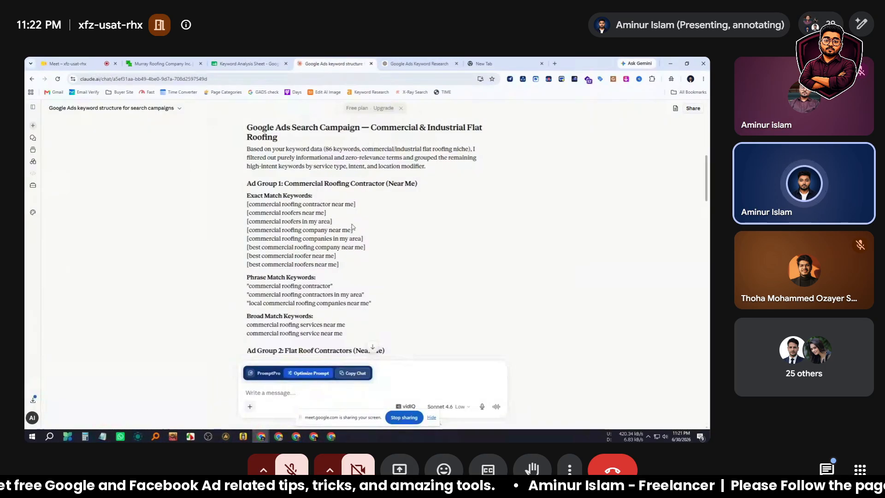
pyautogui.moveTo(355, 204); pyautogui.dragTo(247, 205)
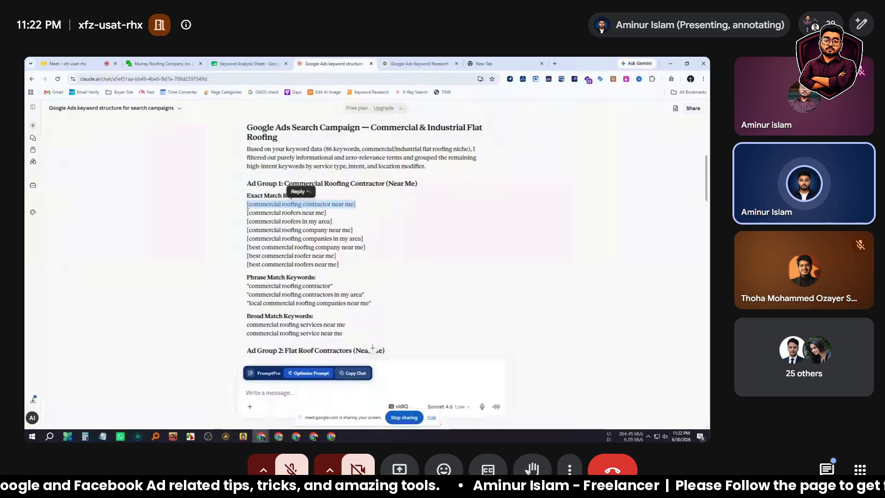
pyautogui.click(327, 253)
pyautogui.moveTo(347, 270); pyautogui.dragTo(247, 204)
pyautogui.hotkey('ctrl', 'c')
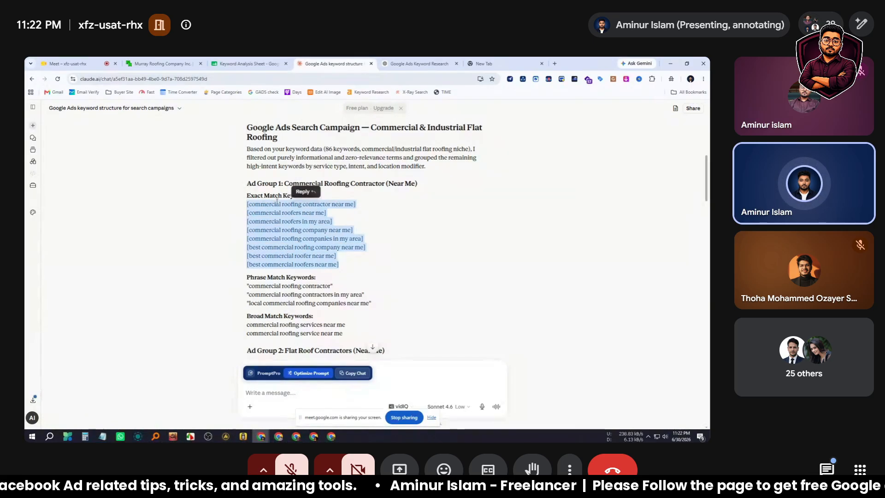
pyautogui.click(268, 67)
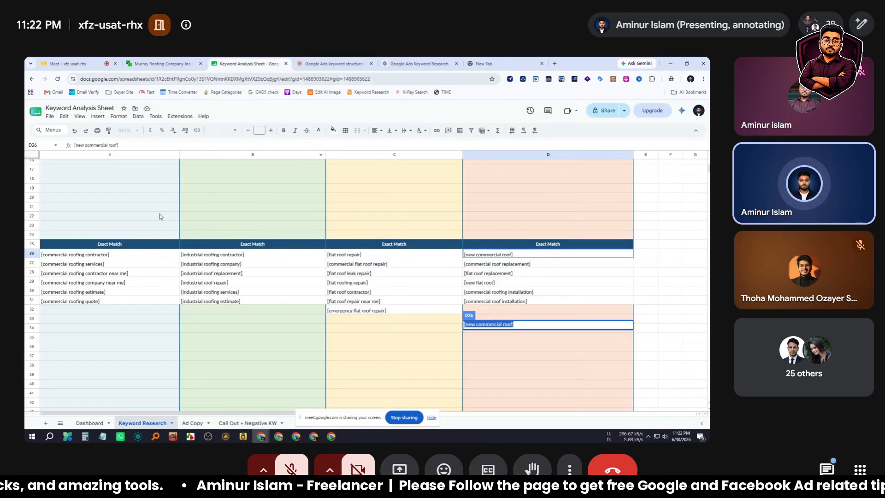
pyautogui.click(86, 313)
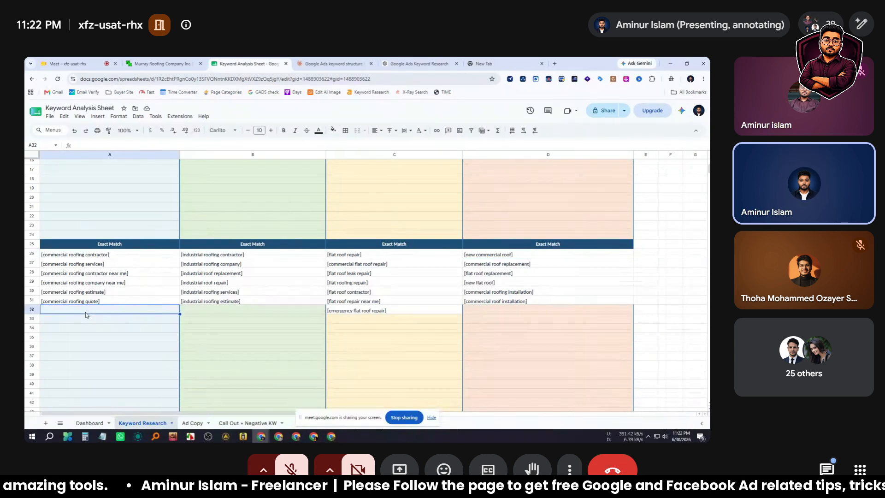
pyautogui.hotkey('ctrl', 'v')
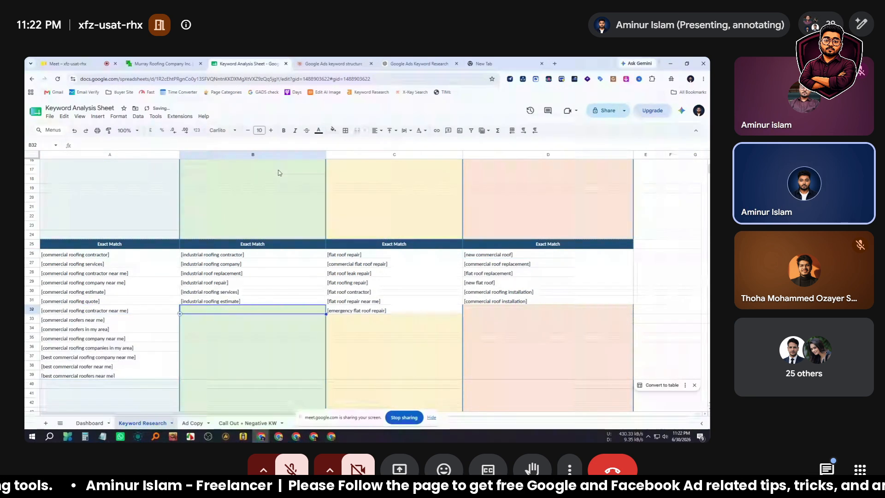
# Step: Copy Claude's three Ad Group 1 phrase match keywords and return to the Ad Group 1 phrase match list in the Keyword Analysis Sheet
pyautogui.scroll(2, 269, 247)
pyautogui.click(408, 63)
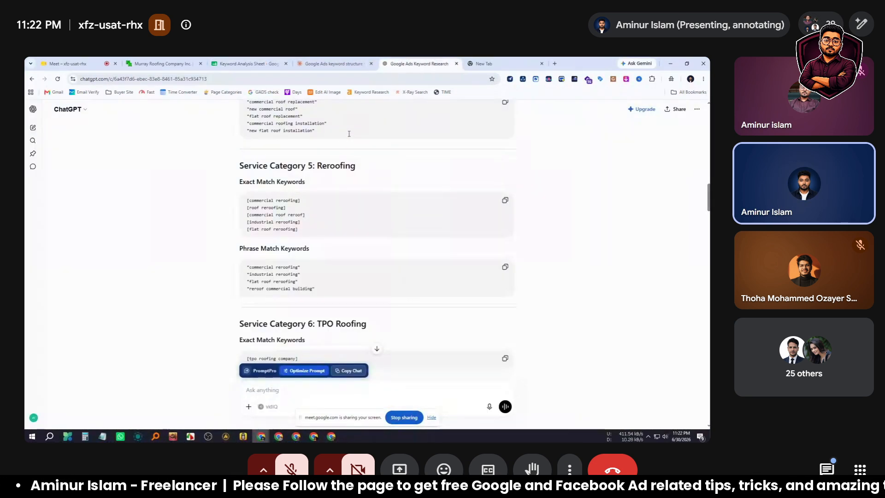
pyautogui.click(342, 63)
pyautogui.click(290, 224)
pyautogui.scroll(-2, 289, 264)
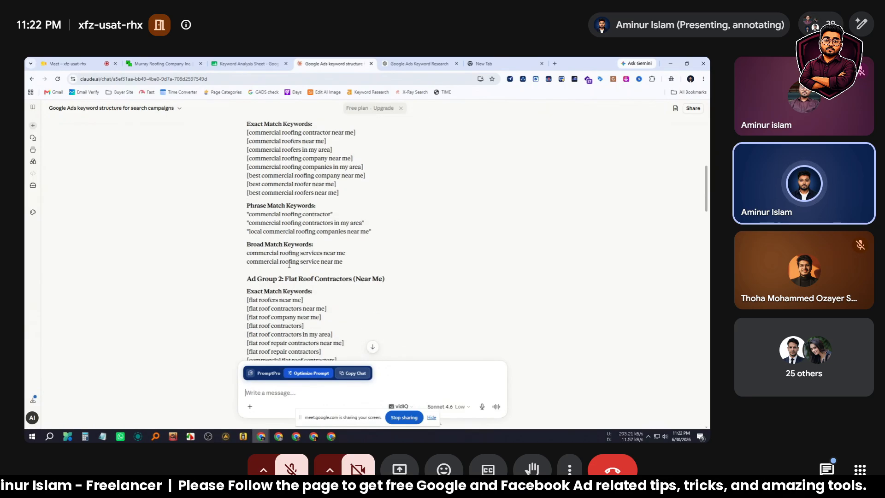
pyautogui.moveTo(370, 230); pyautogui.dragTo(244, 217)
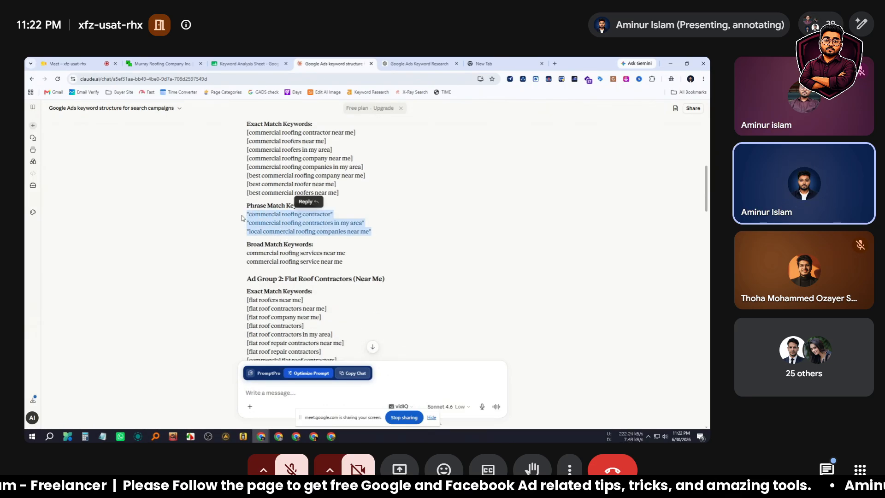
pyautogui.click(249, 63)
pyautogui.scroll(2, 106, 210)
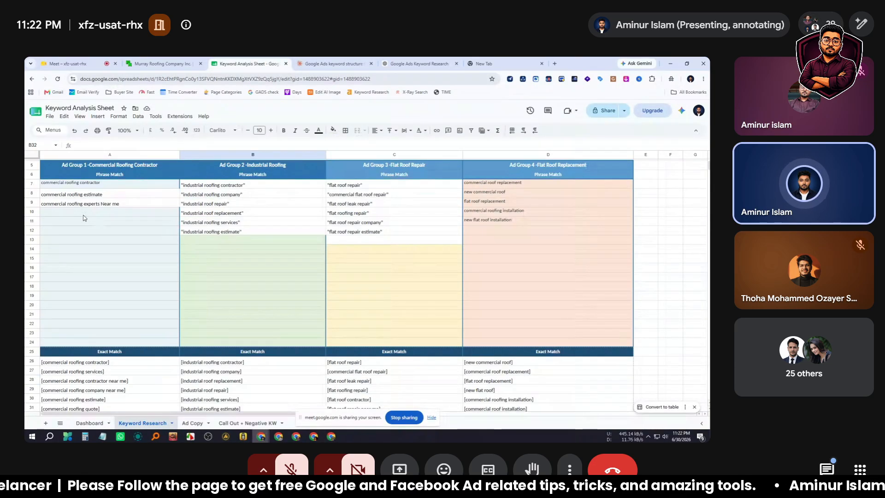